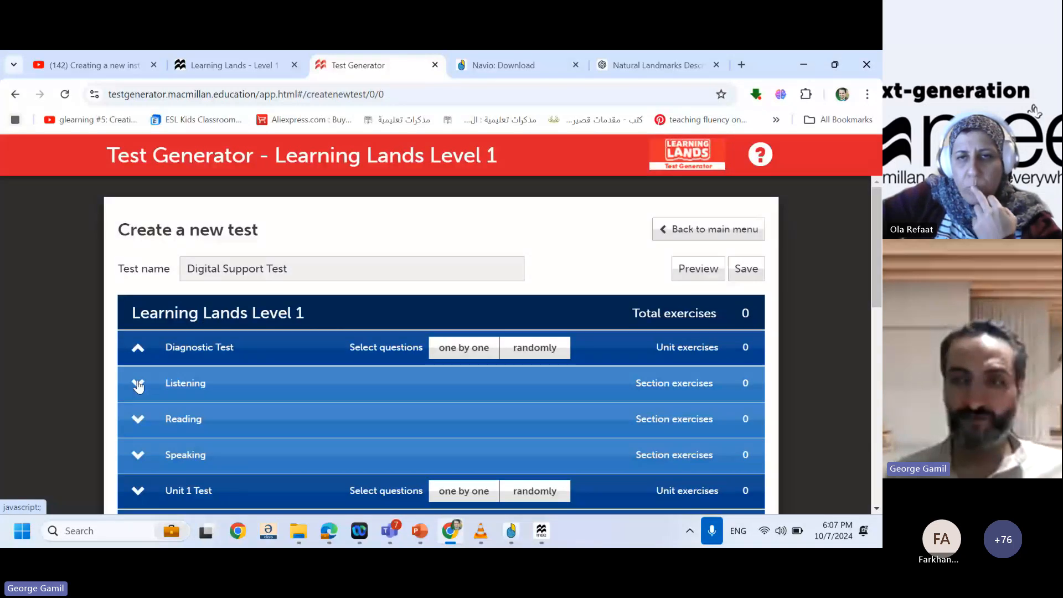
Review the Diagnostic Test's Listening questions and have 4 exercises from the Diagnostic Test selected randomly
click(138, 384)
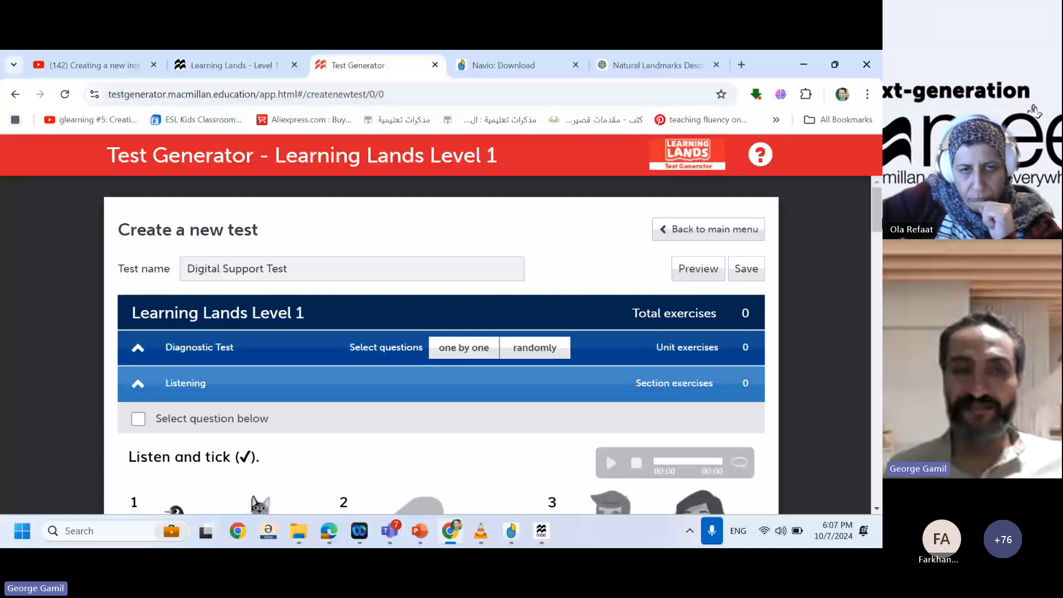
drag(879, 220, 879, 248)
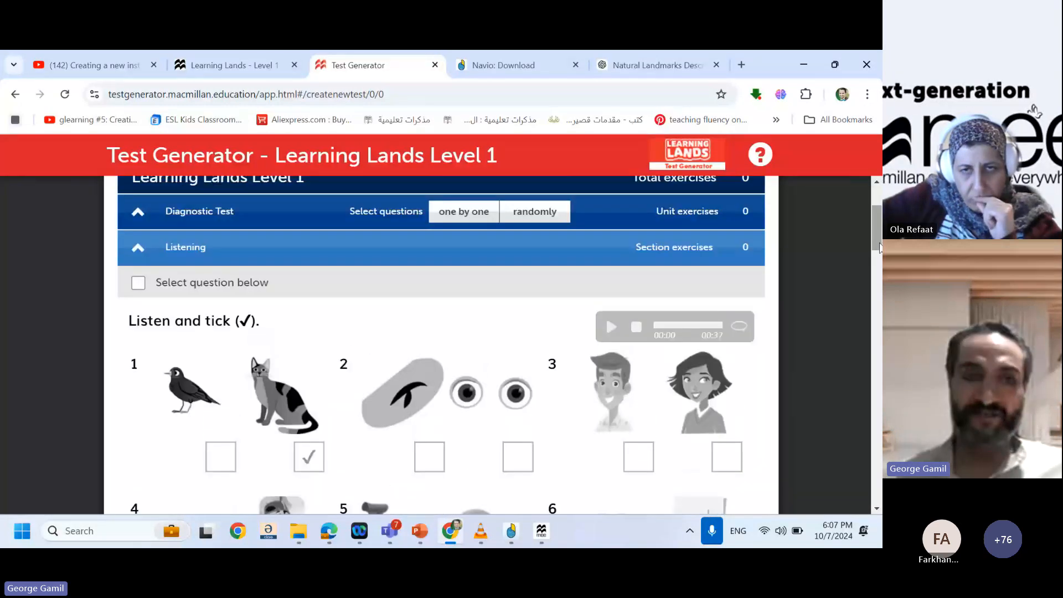
click(140, 255)
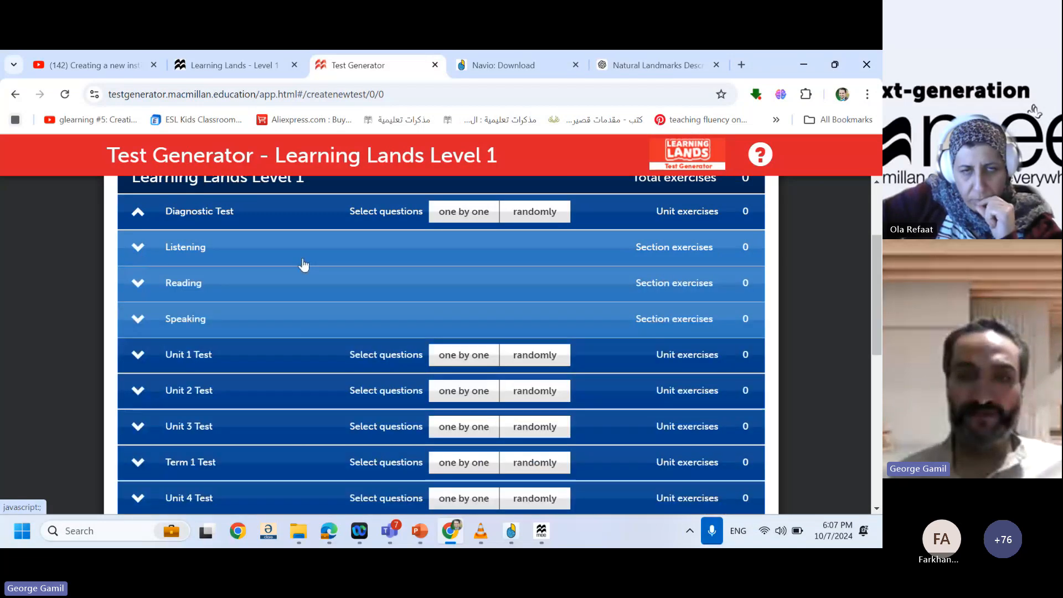
click(549, 221)
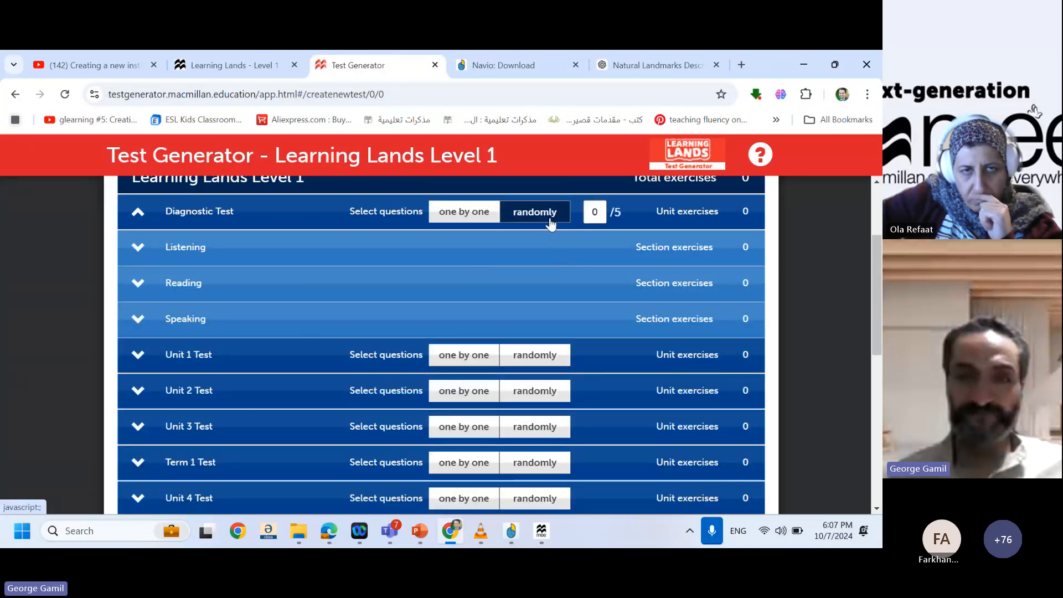
double_click(595, 214)
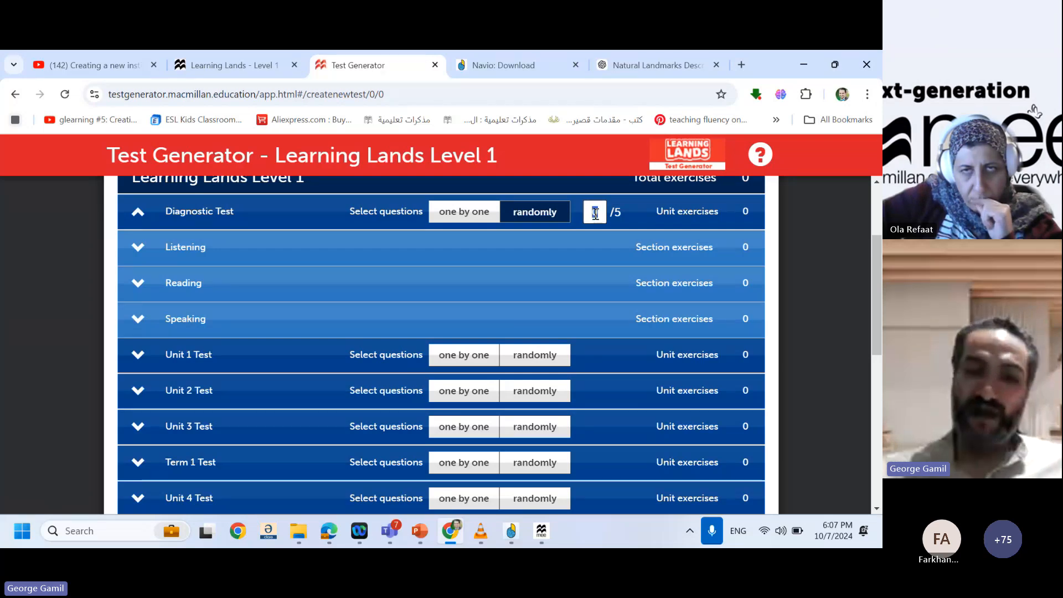
text(4)
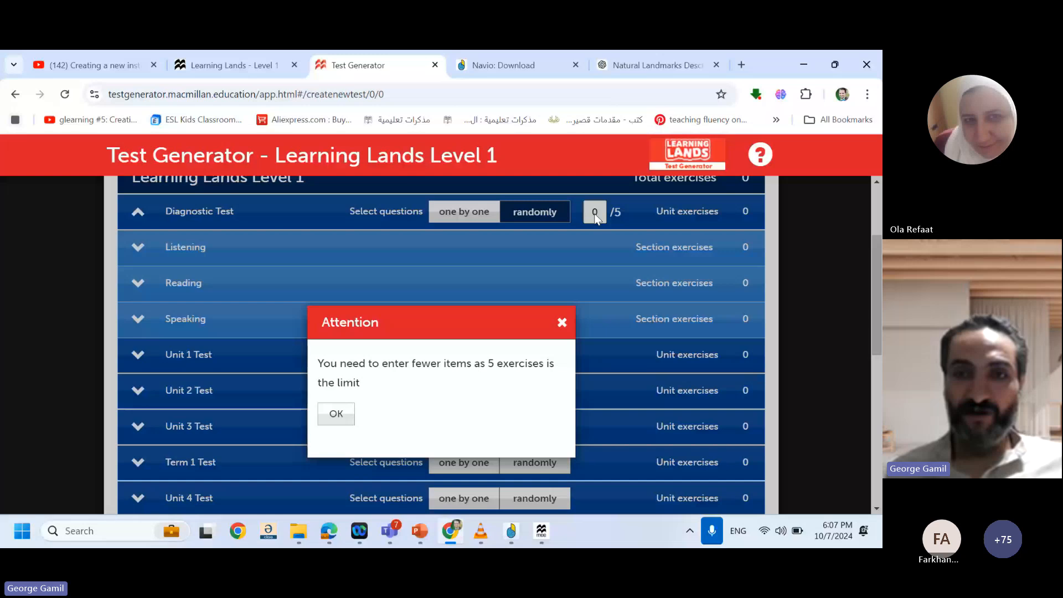
click(334, 414)
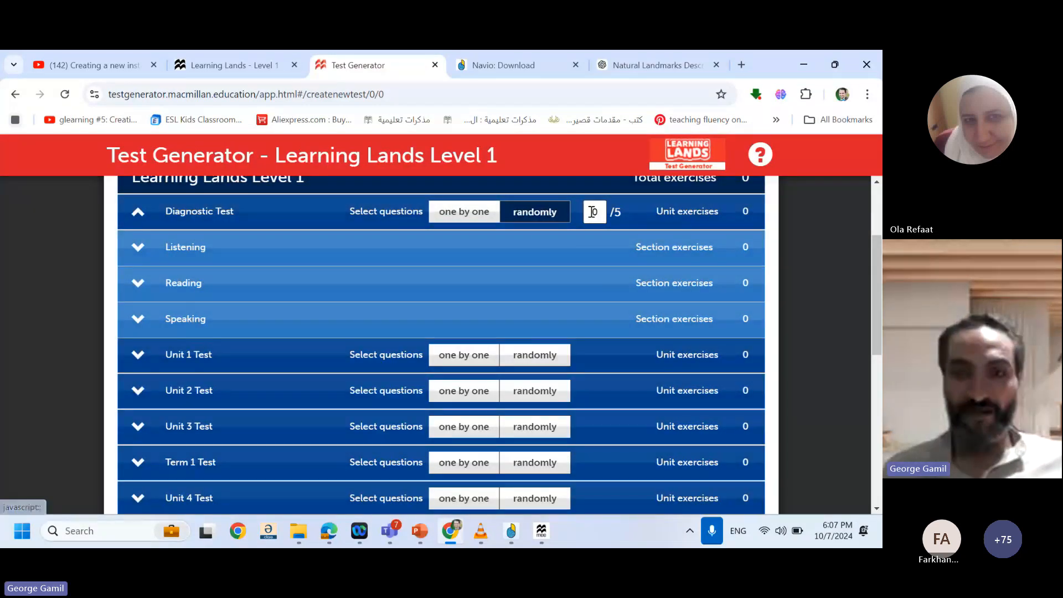
double_click(592, 212)
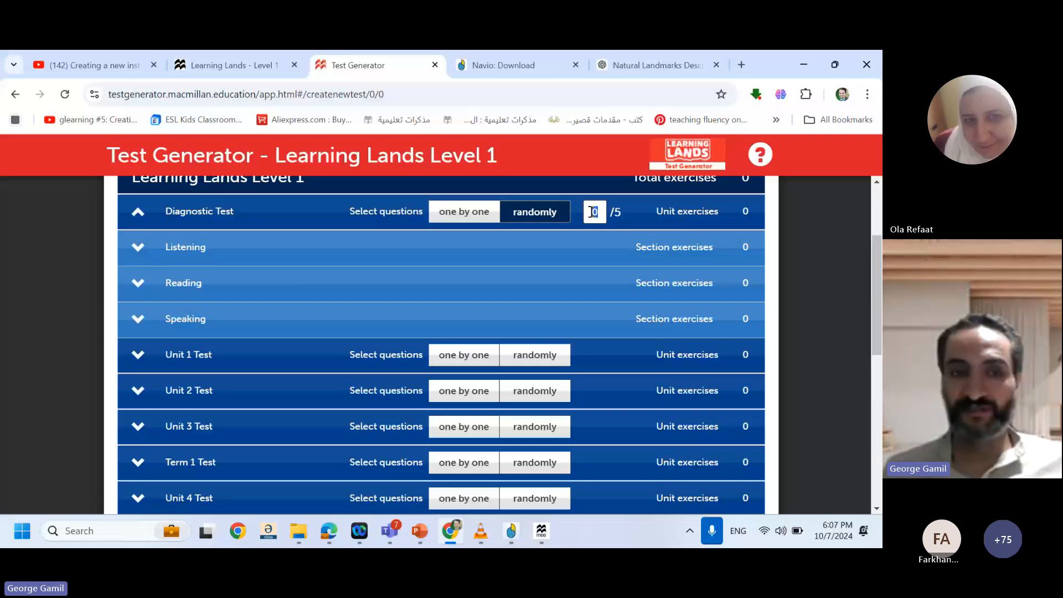
text(4)
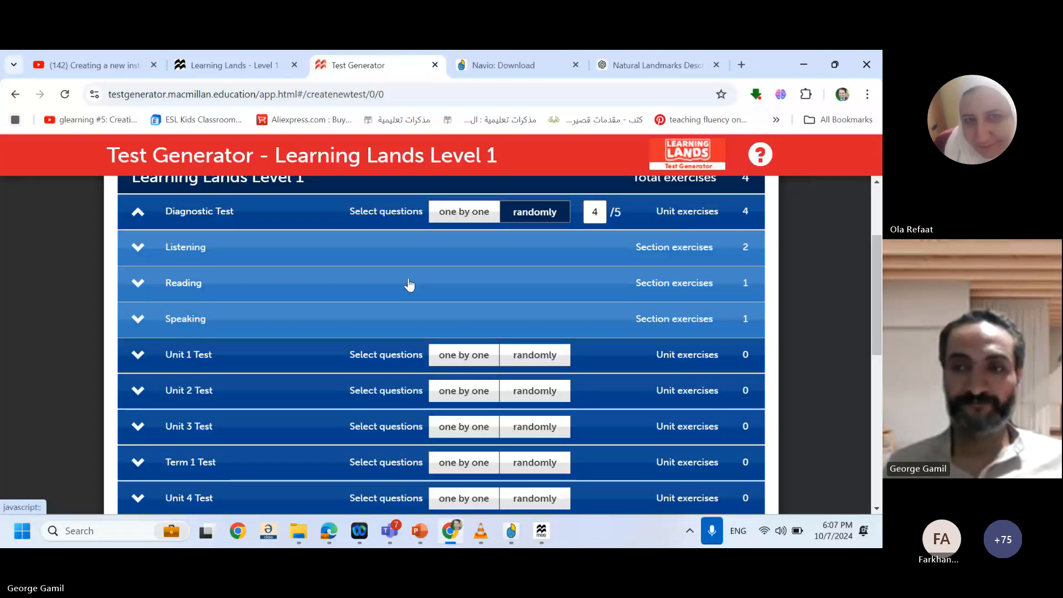
Examine which Listening and Reading questions are selected in the Diagnostic Test, collapsing each section again
click(137, 250)
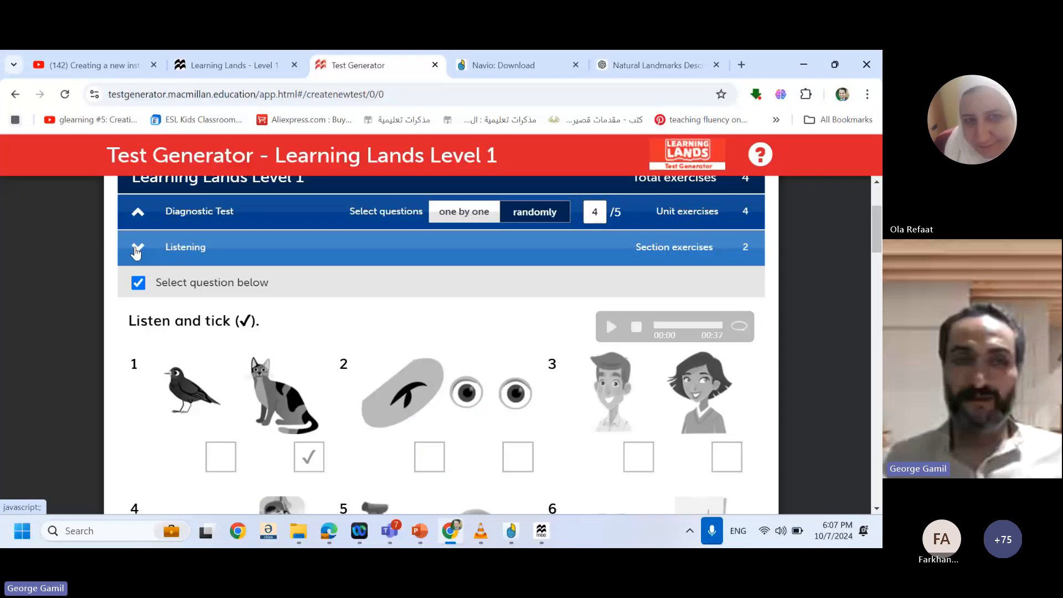
click(137, 250)
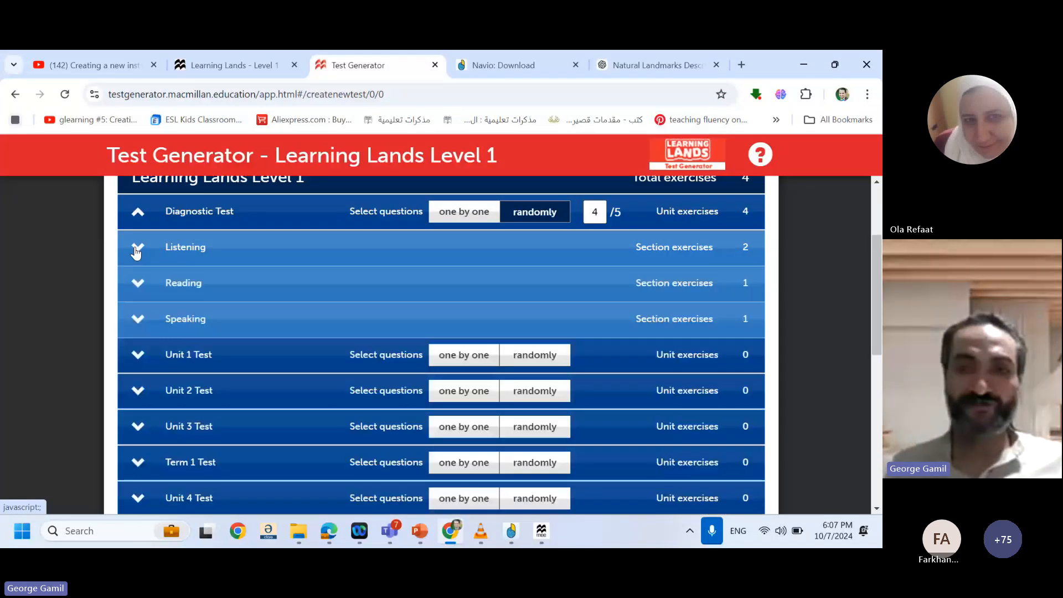
click(137, 282)
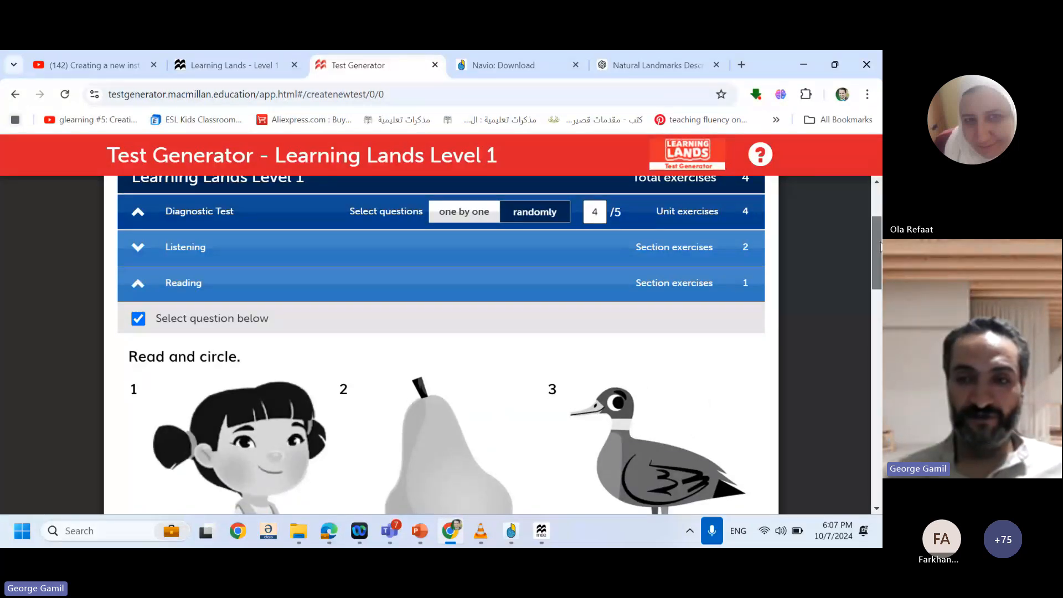
drag(879, 246, 864, 267)
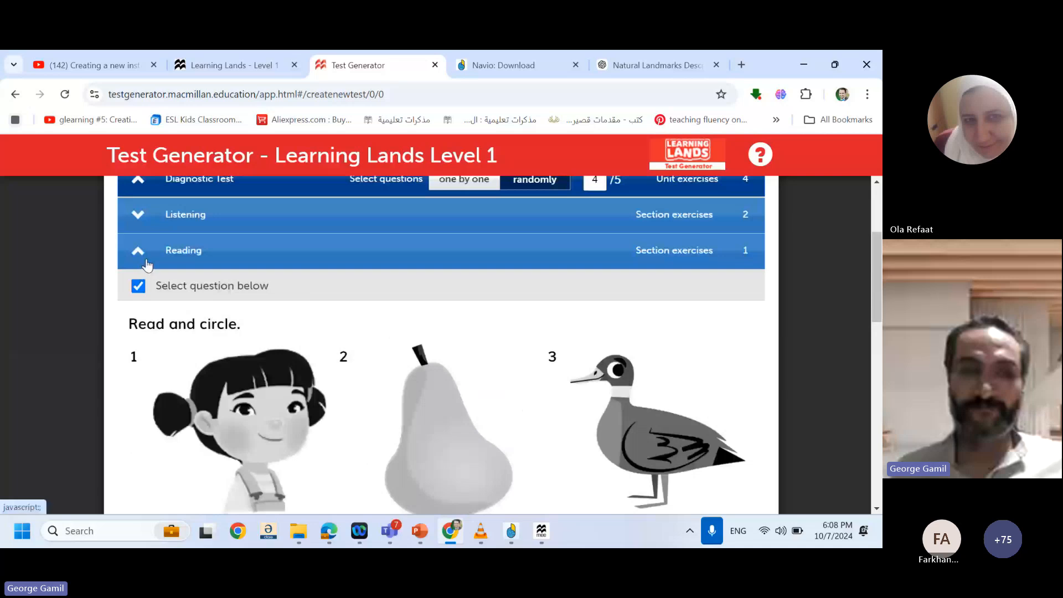
click(147, 265)
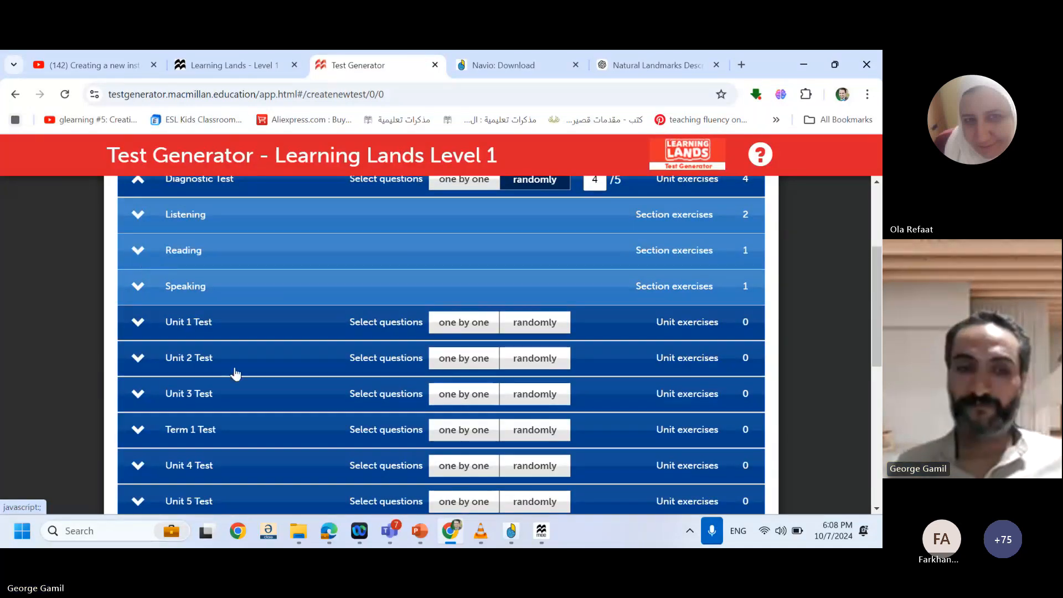
Select one by one from the Unit 2 Test the "Listen and number", "Listen and tick" and "Read, look and circle" questions
click(472, 366)
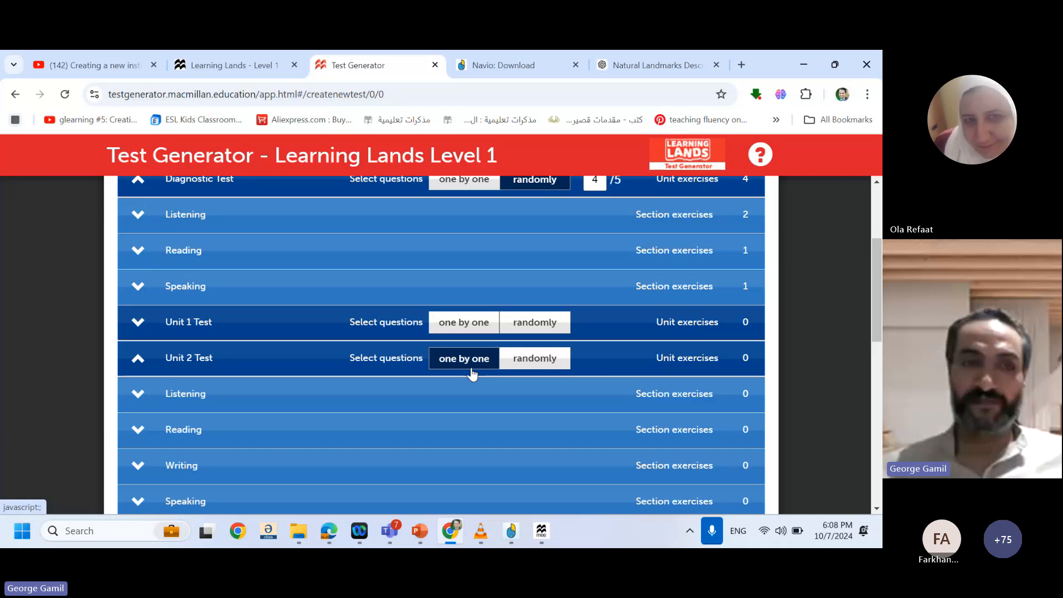
click(738, 396)
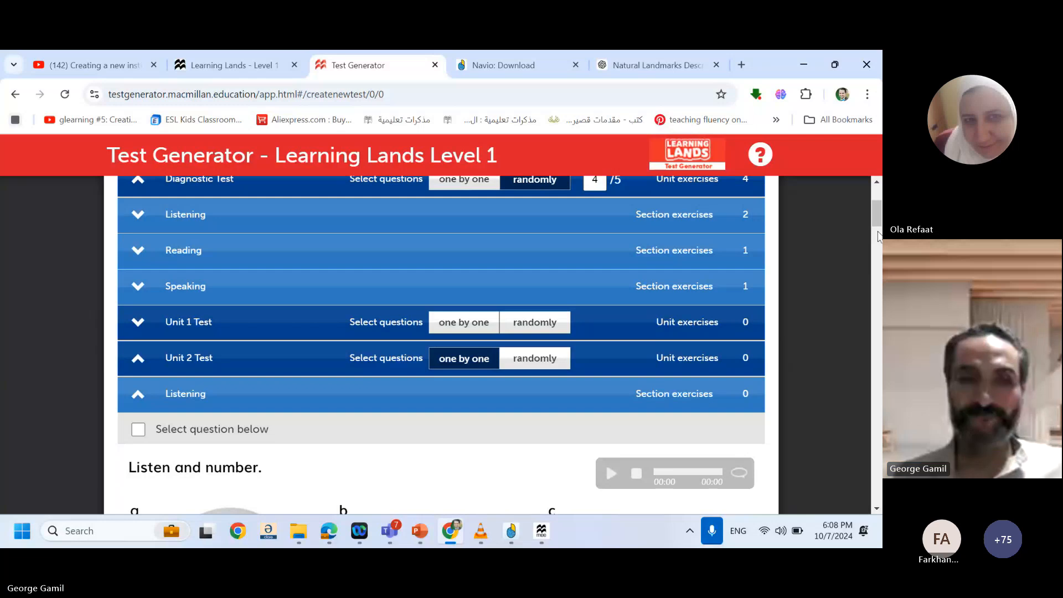
scroll(877, 237, down, 3)
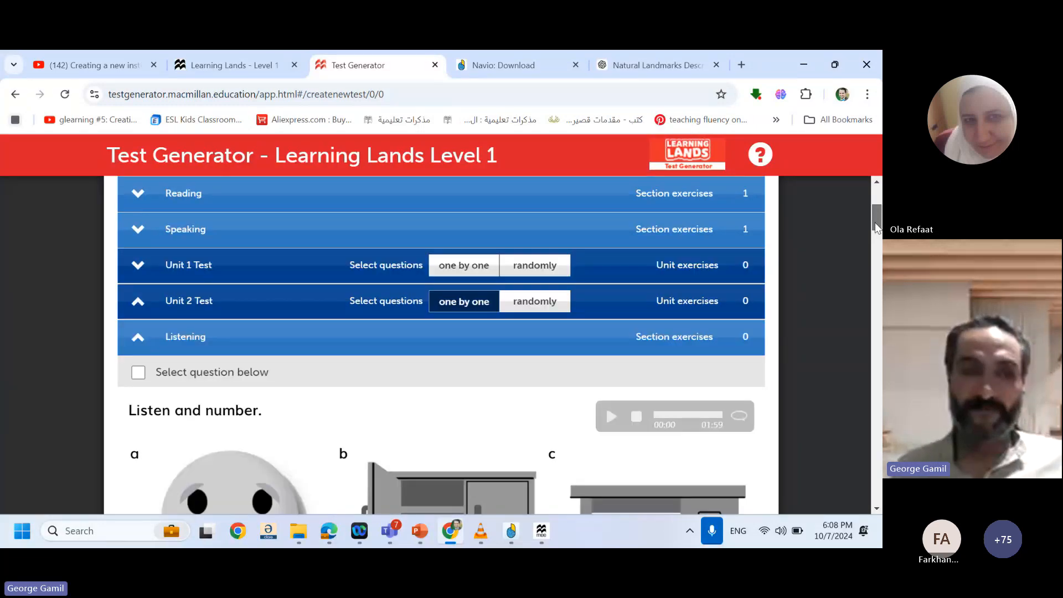
click(139, 224)
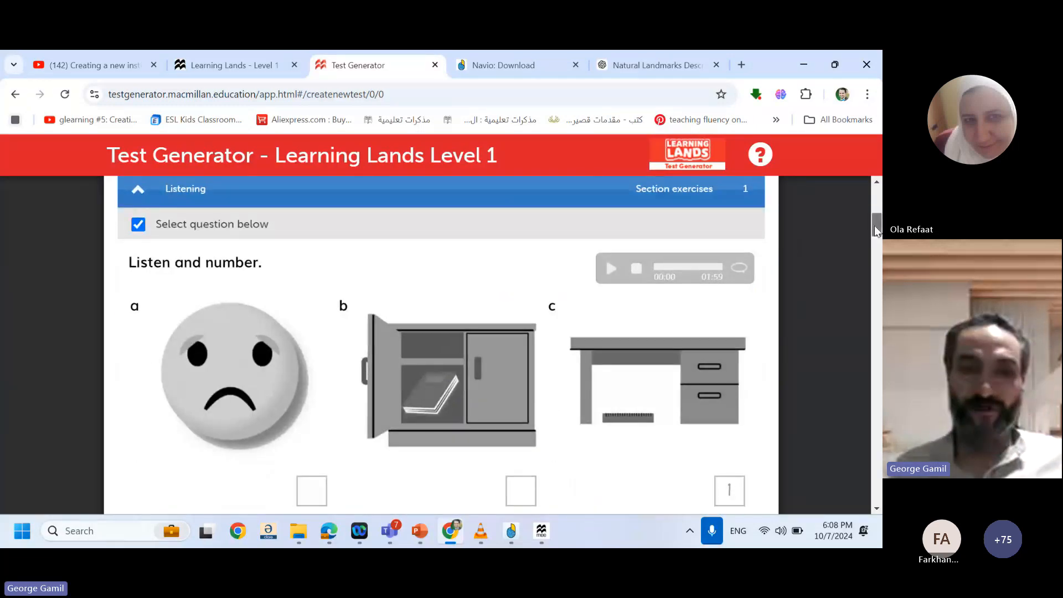
drag(875, 225, 871, 270)
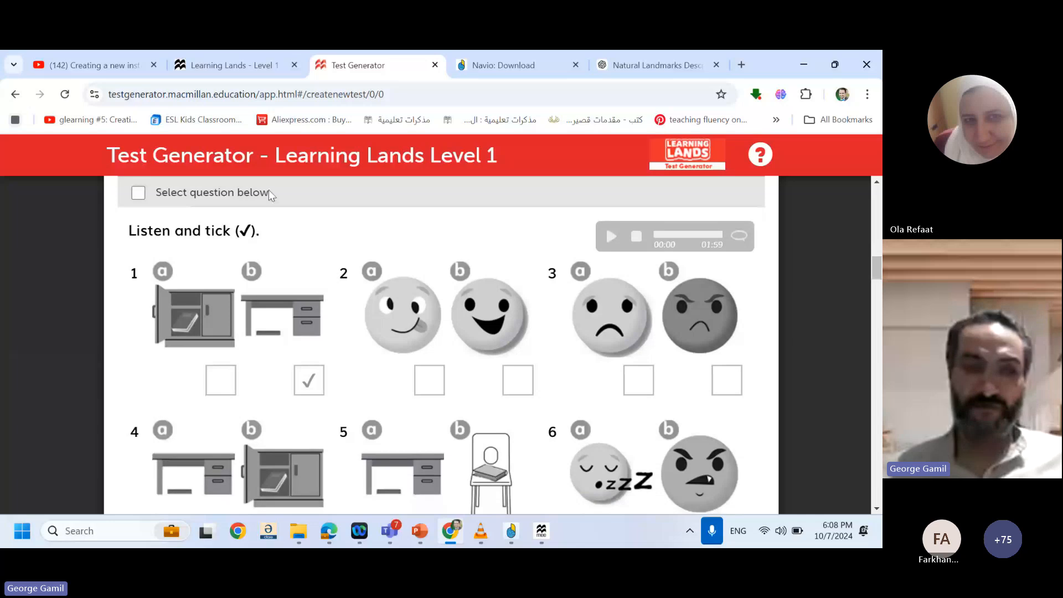
click(138, 193)
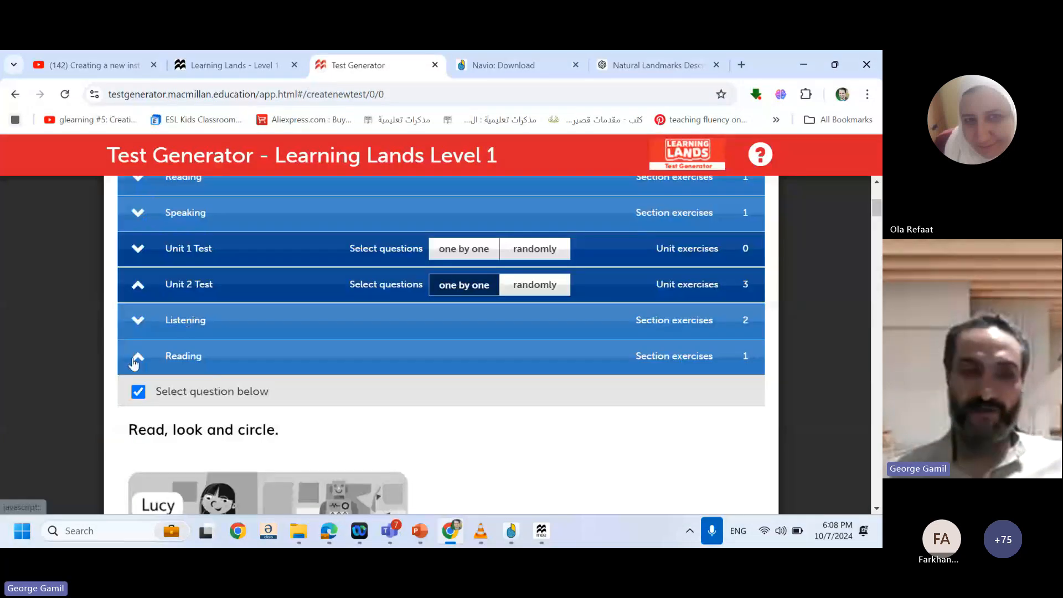
click(136, 359)
click(135, 358)
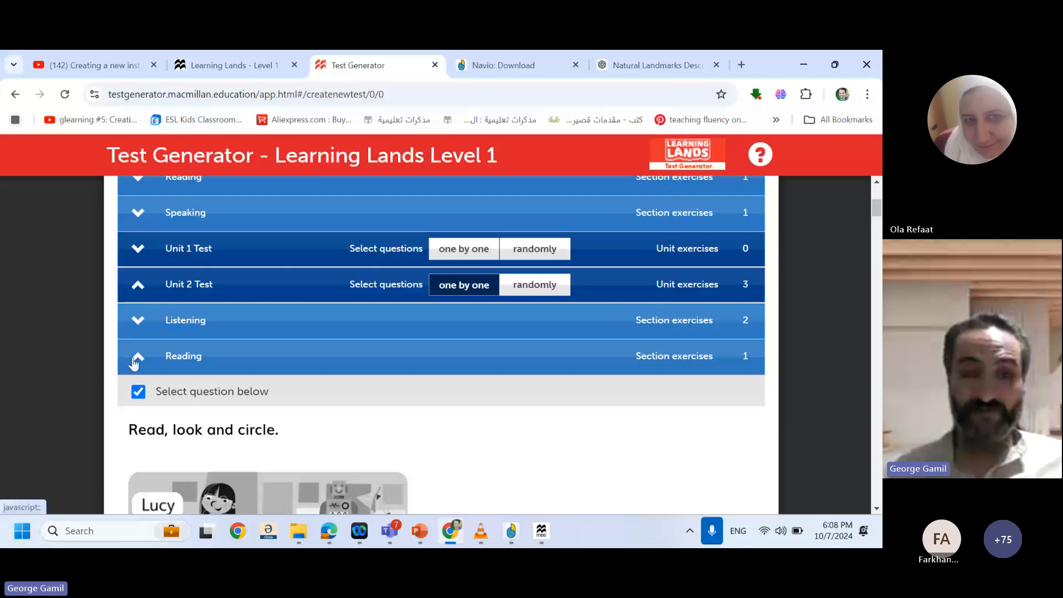
click(135, 359)
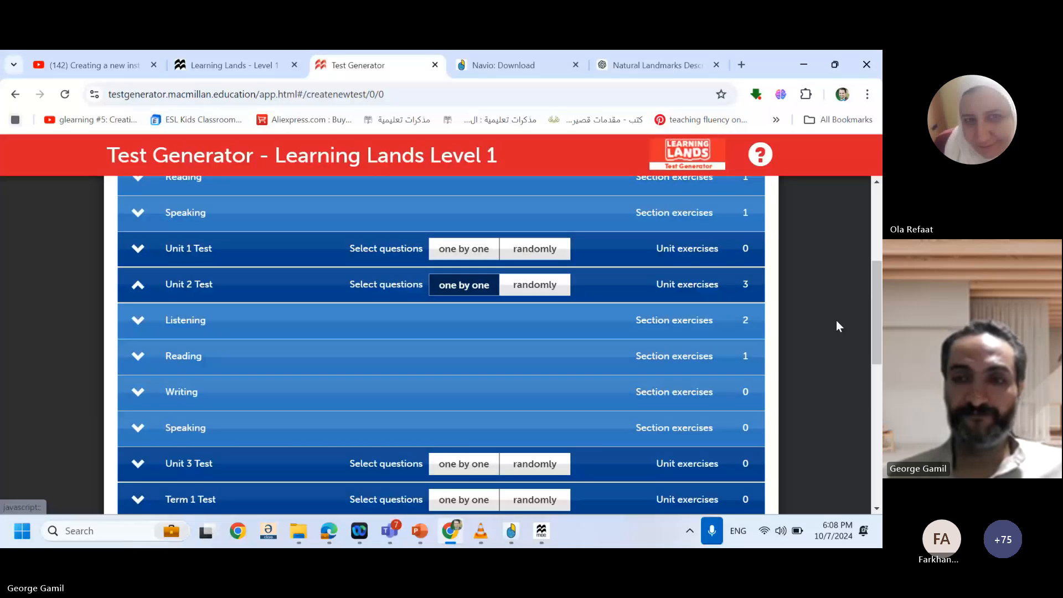
Preview the Digital Support Test and examine its answer, order, PDF and audio options
drag(878, 321, 855, 208)
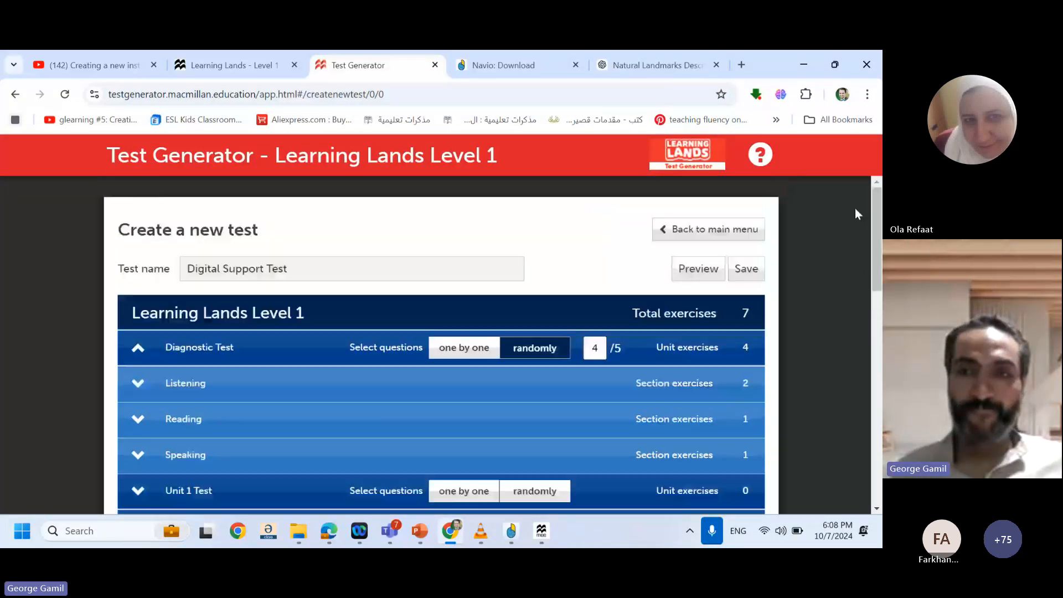
click(694, 275)
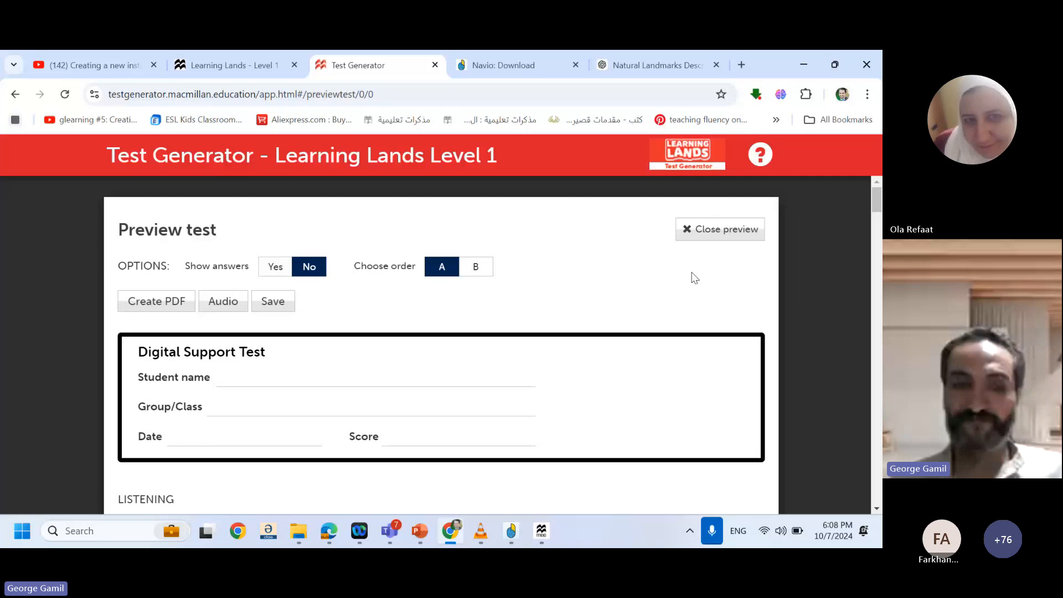
mouse_move(877, 205)
mouse_down()
mouse_move(880, 491)
mouse_move(815, 204)
mouse_up()
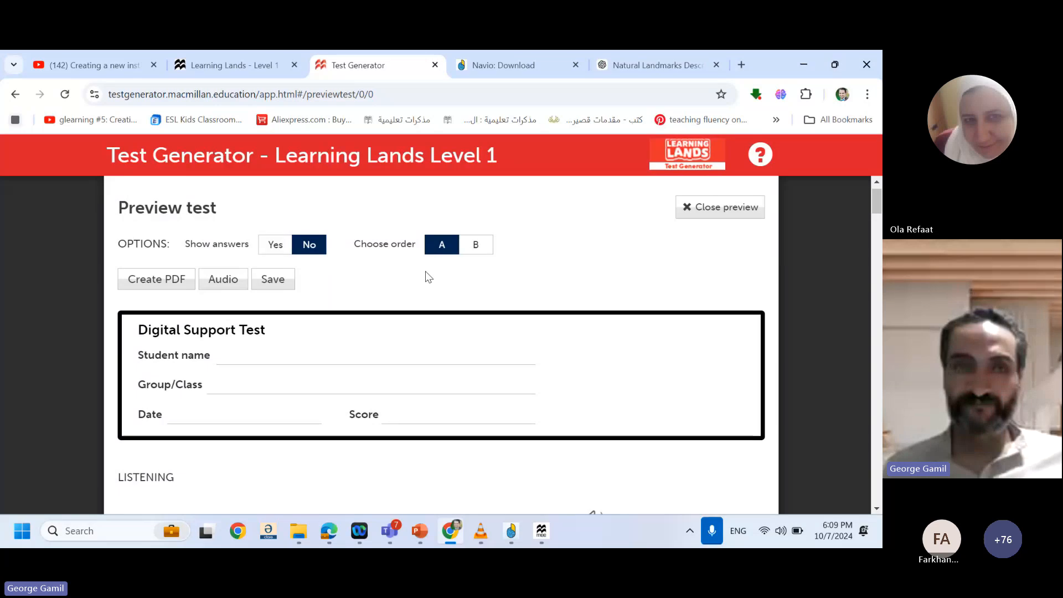
click(219, 283)
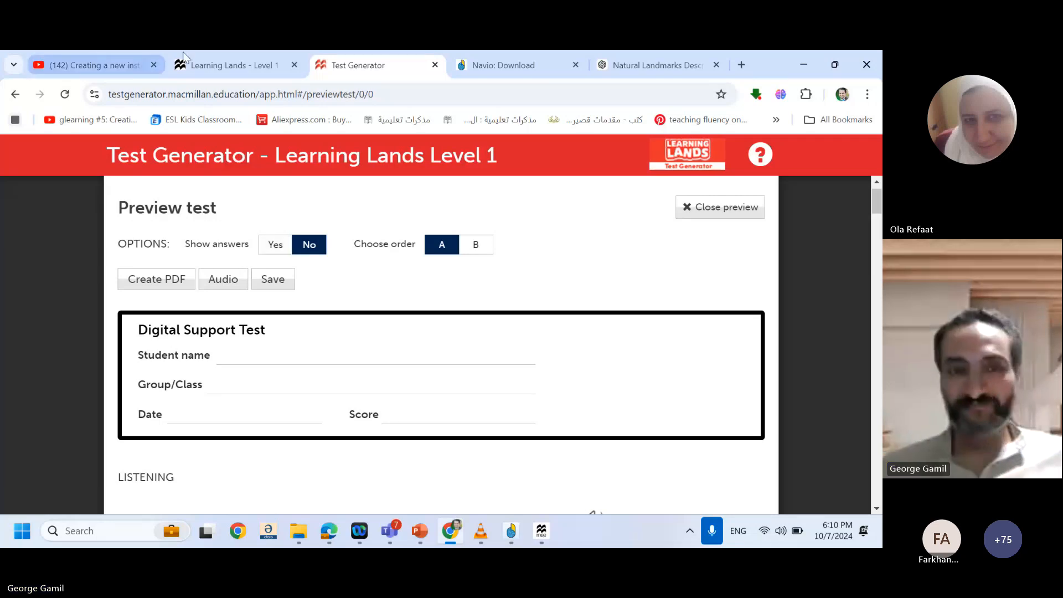
Open the Navio download page from the Learning Lands Level 1 resources and view the desktop and tablet versions
click(212, 67)
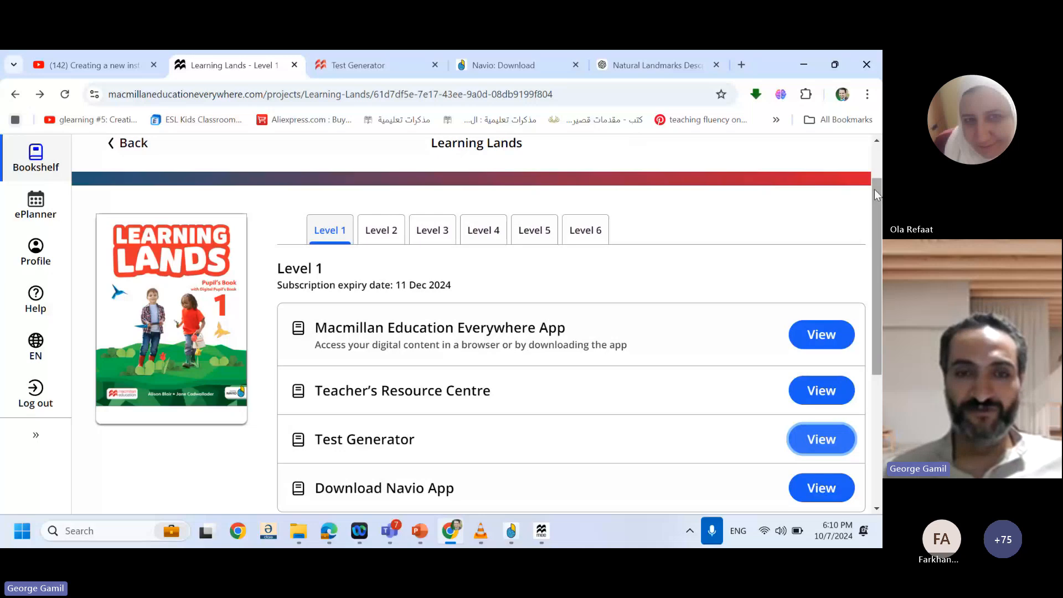
drag(874, 189, 878, 235)
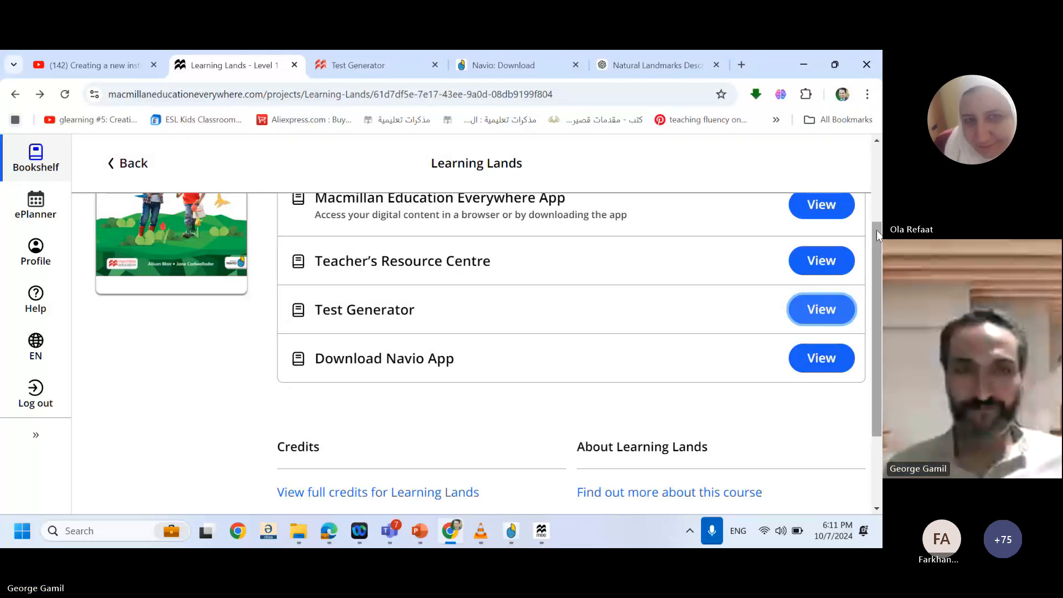
click(821, 362)
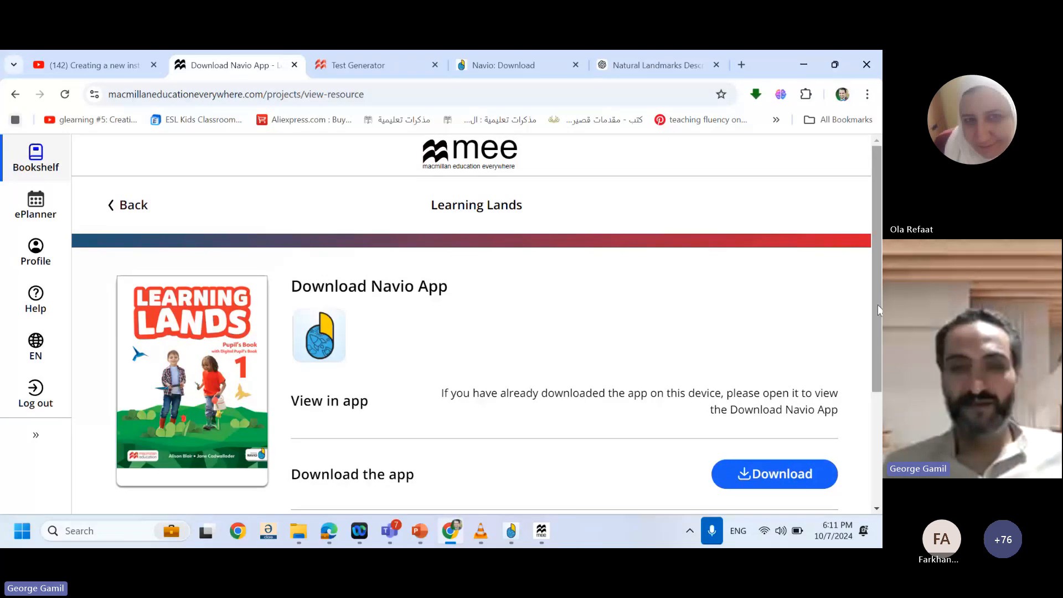
drag(878, 309, 881, 389)
click(741, 303)
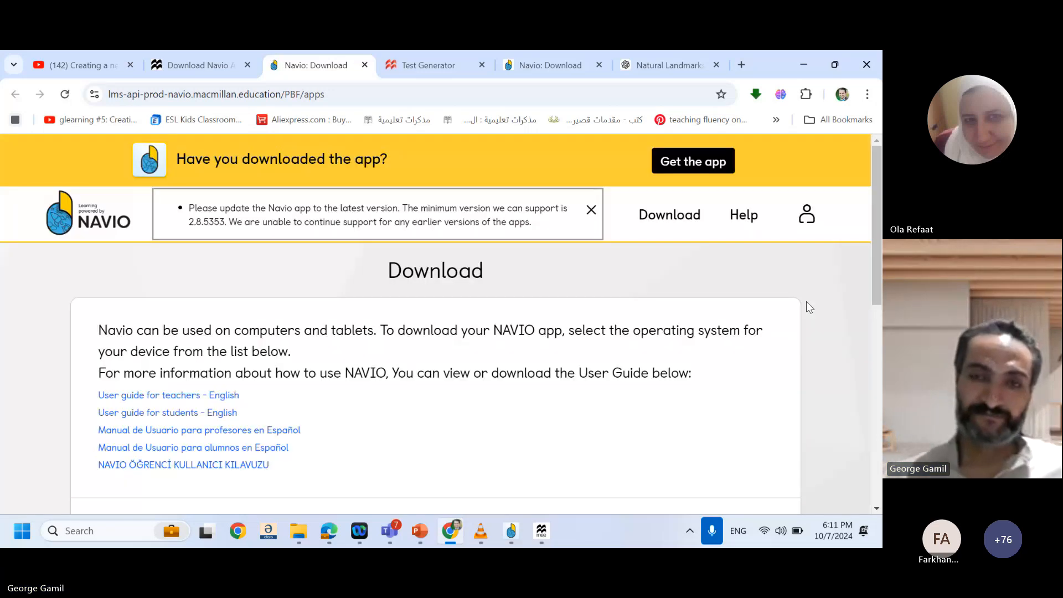
drag(881, 225, 882, 323)
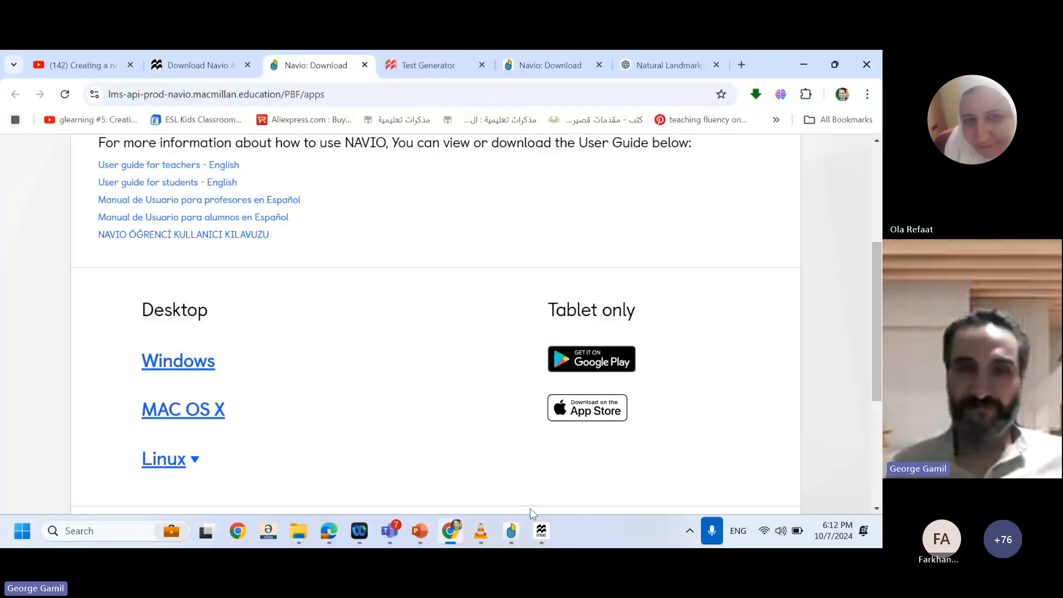
Switch to the Navio app and raise the music volume slightly in its audio settings
click(513, 531)
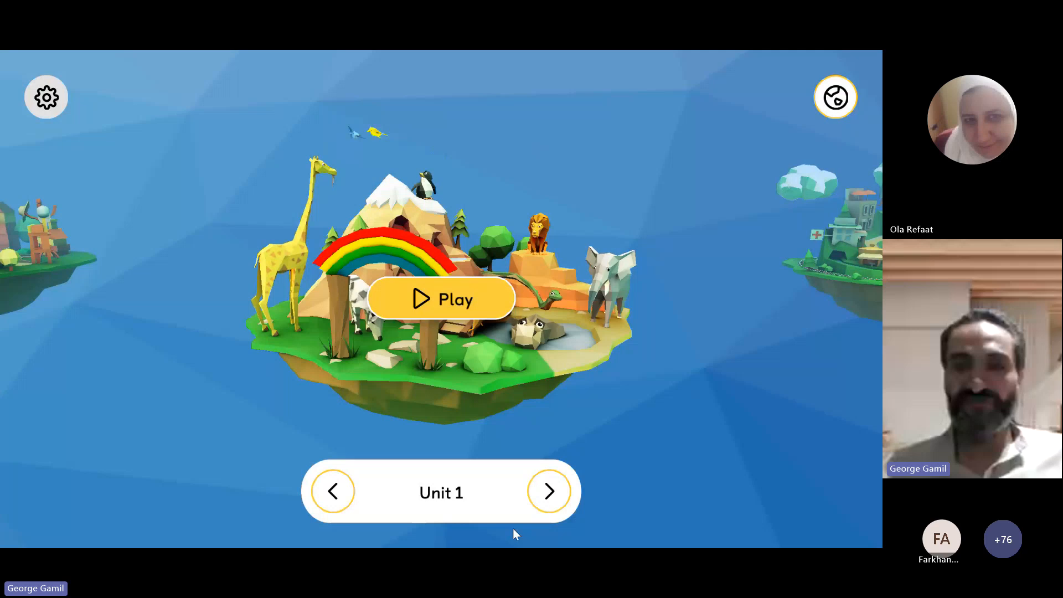
click(44, 97)
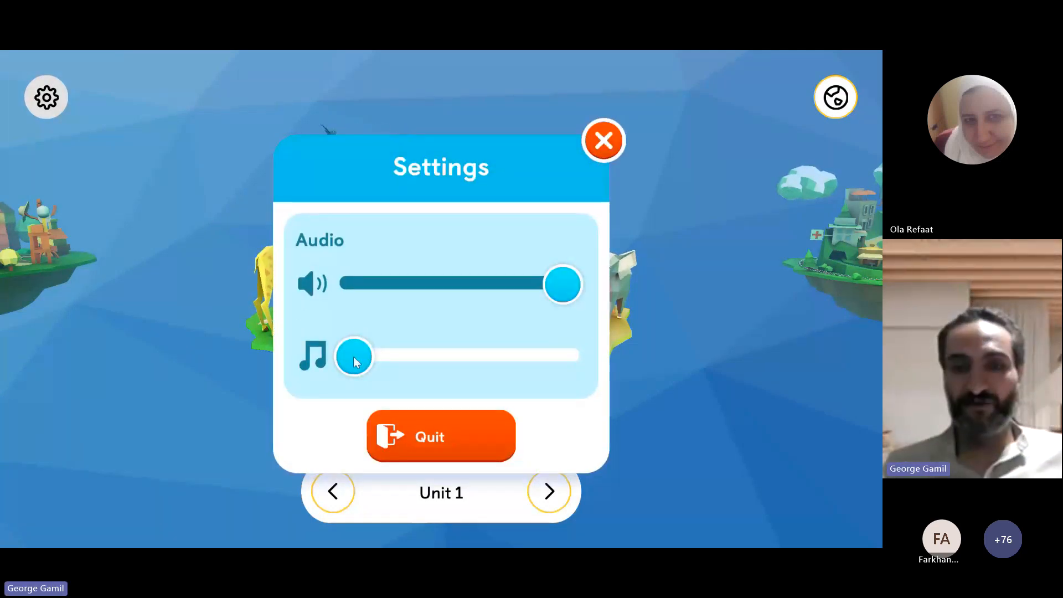
drag(353, 357, 370, 356)
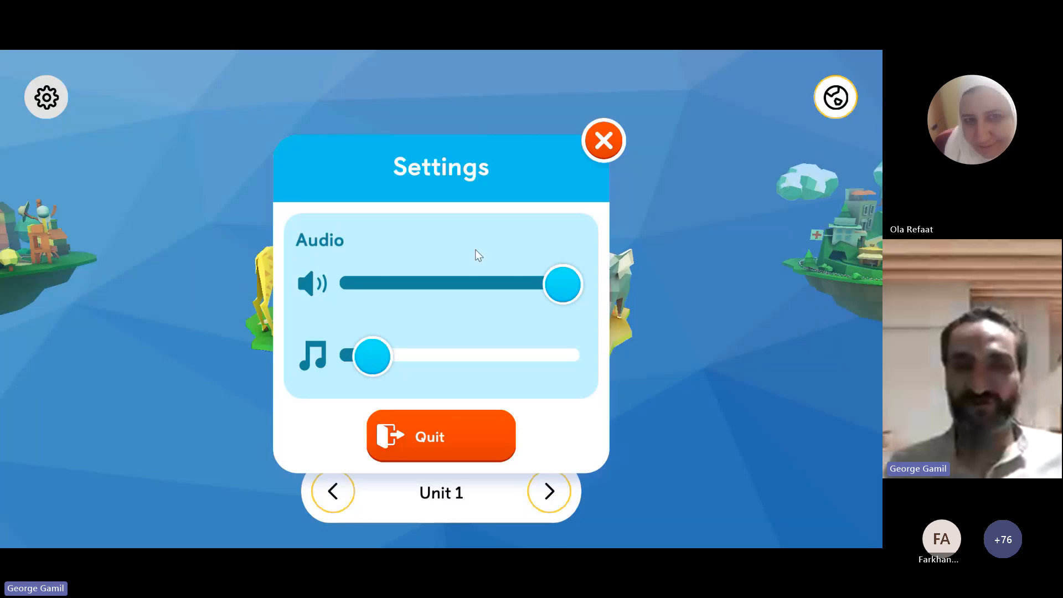
click(589, 145)
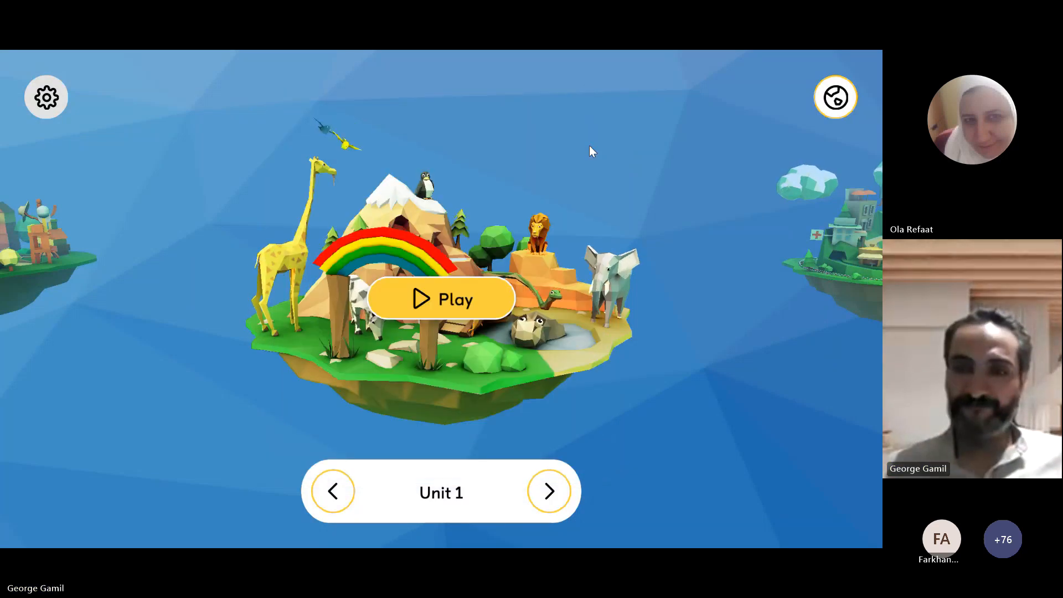
Browse the unit islands from Unit 1 through Unit 9 and back to the Welcome island
drag(565, 355, 280, 361)
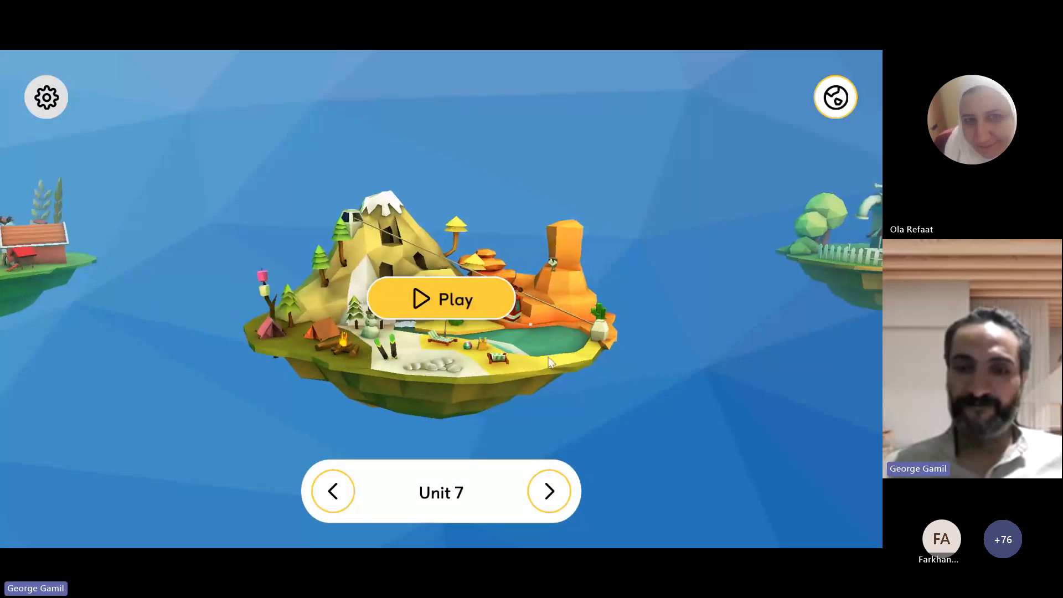
drag(564, 352, 197, 396)
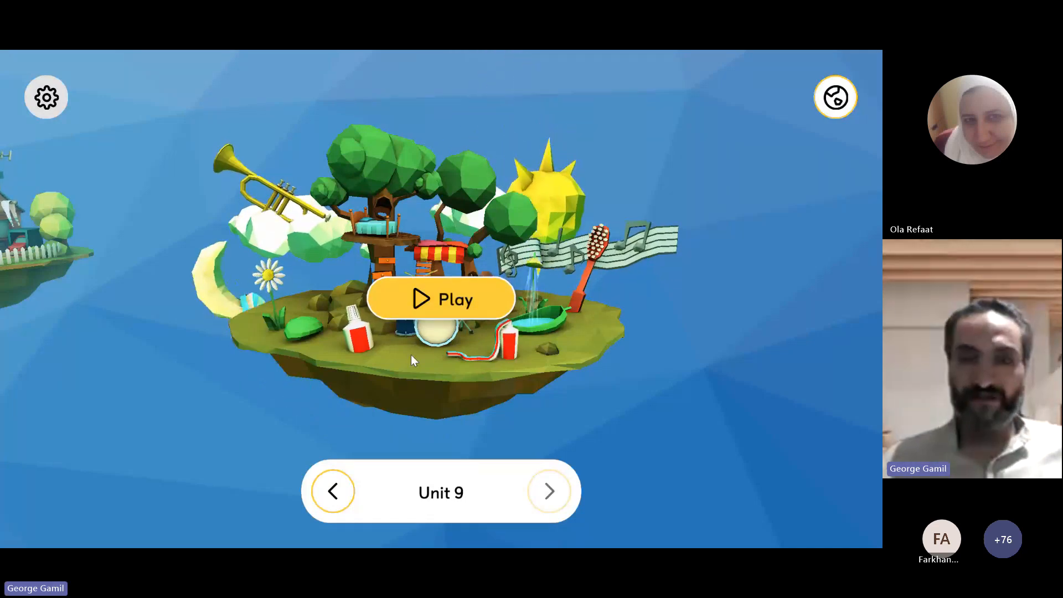
drag(411, 354, 879, 260)
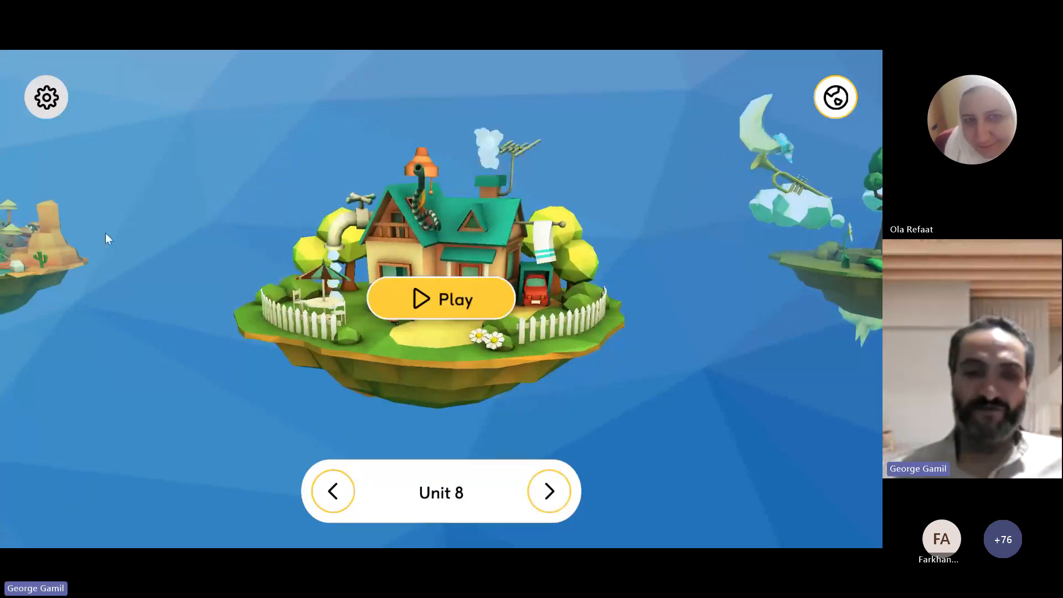
drag(105, 232, 578, 198)
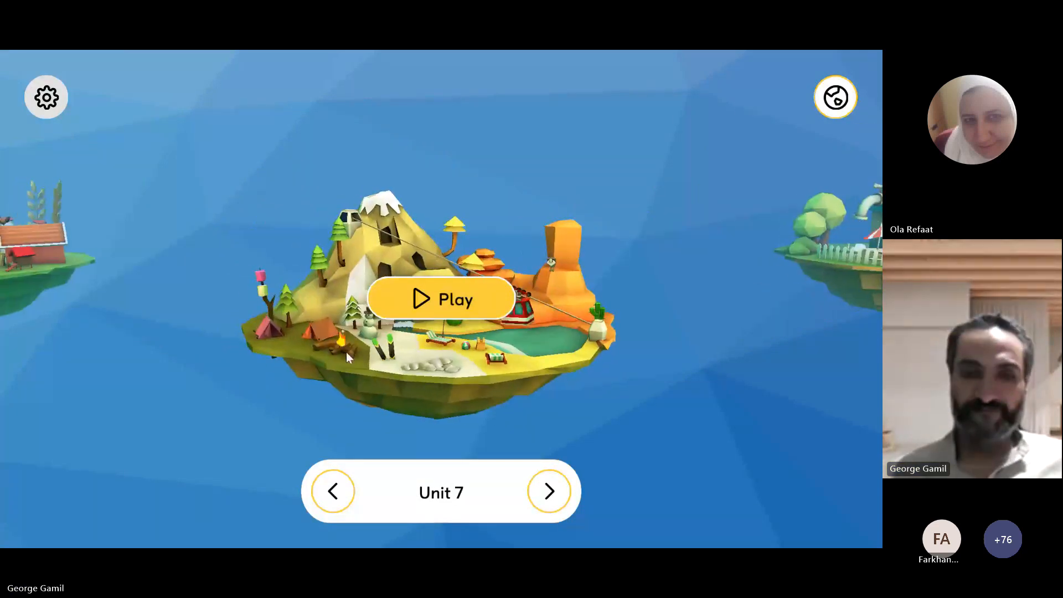
click(332, 492)
click(332, 491)
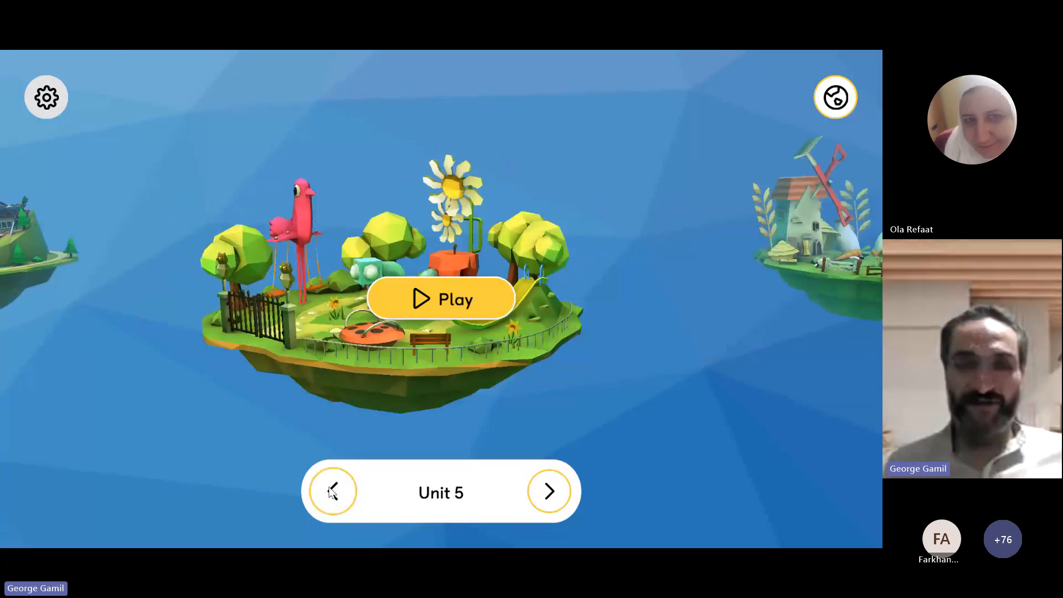
click(332, 491)
click(332, 492)
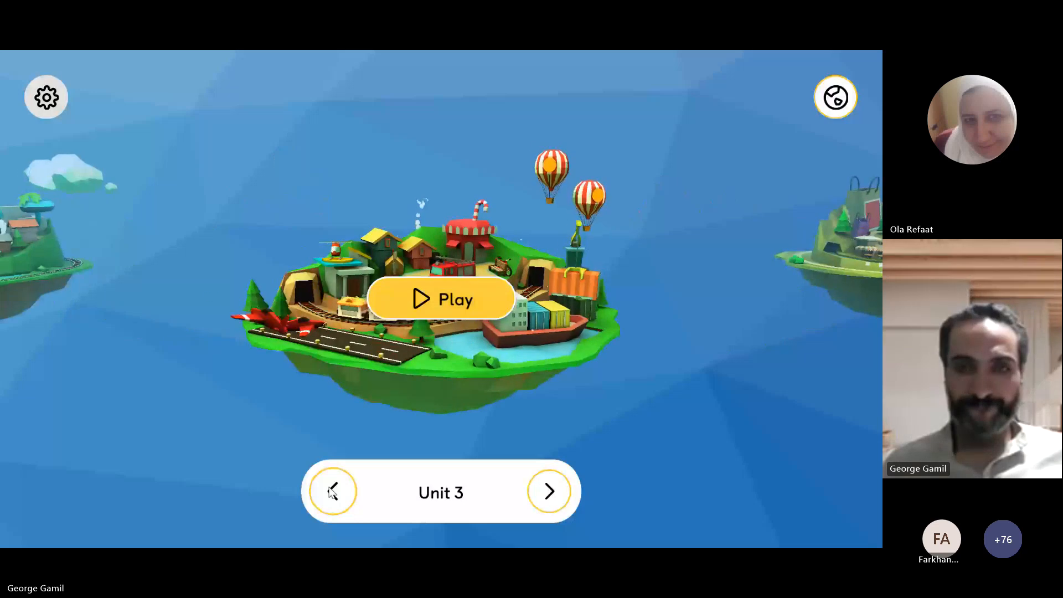
click(332, 491)
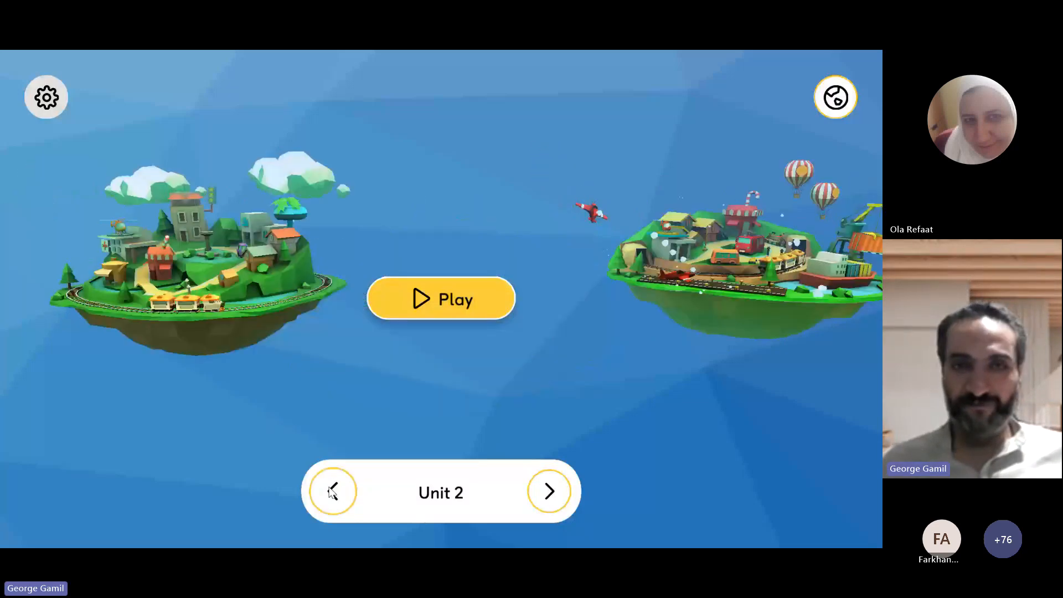
click(332, 491)
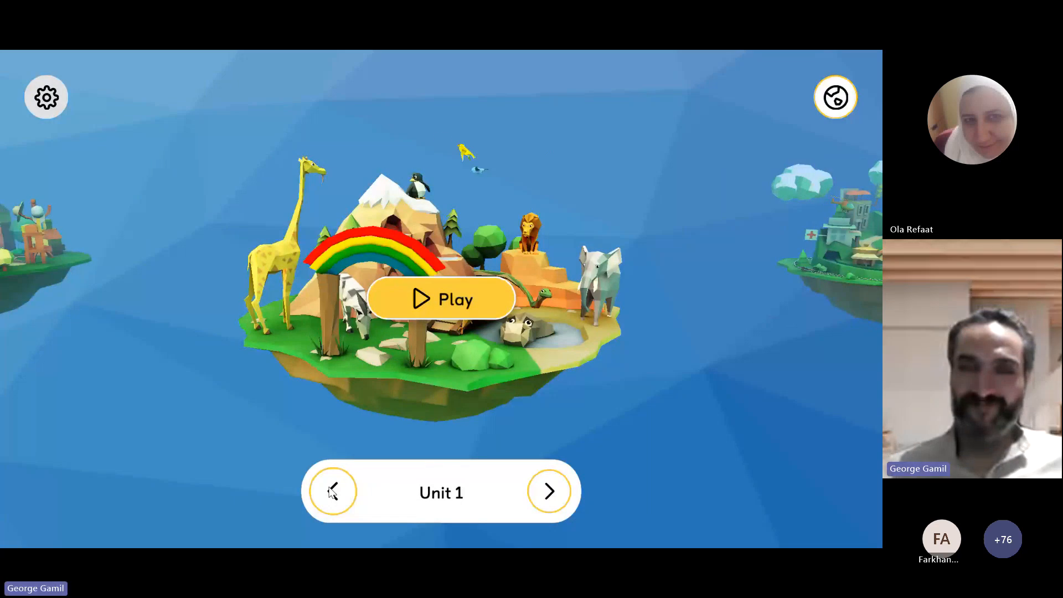
click(332, 492)
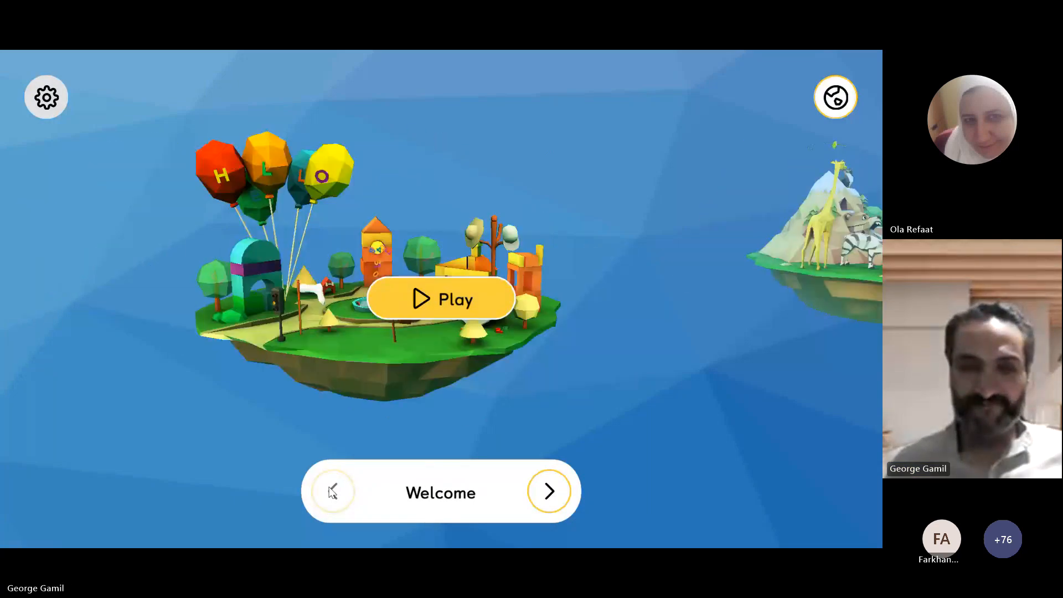
Lower the music volume to its minimum in the audio settings
click(40, 108)
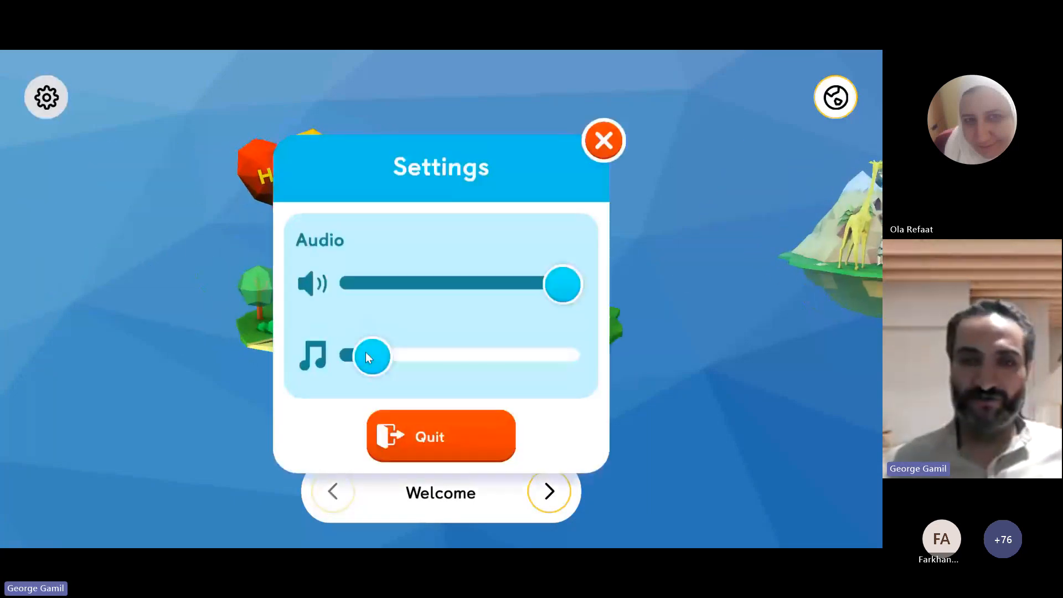
drag(365, 352, 316, 344)
click(589, 139)
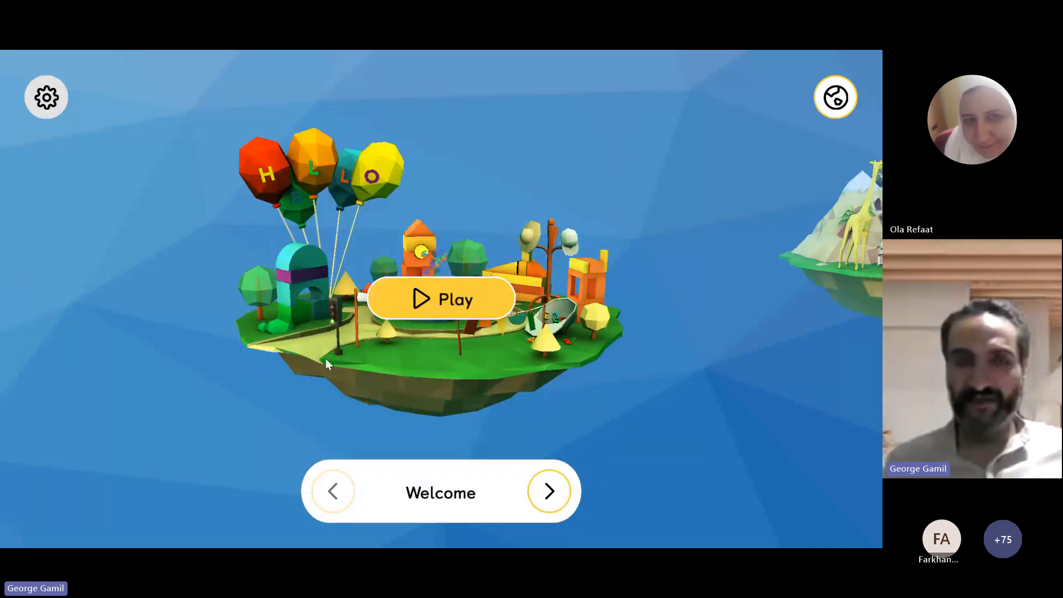
Start Unit 1, walk the character to the Vocabulary 1 activities and look through both pages of the list
click(554, 476)
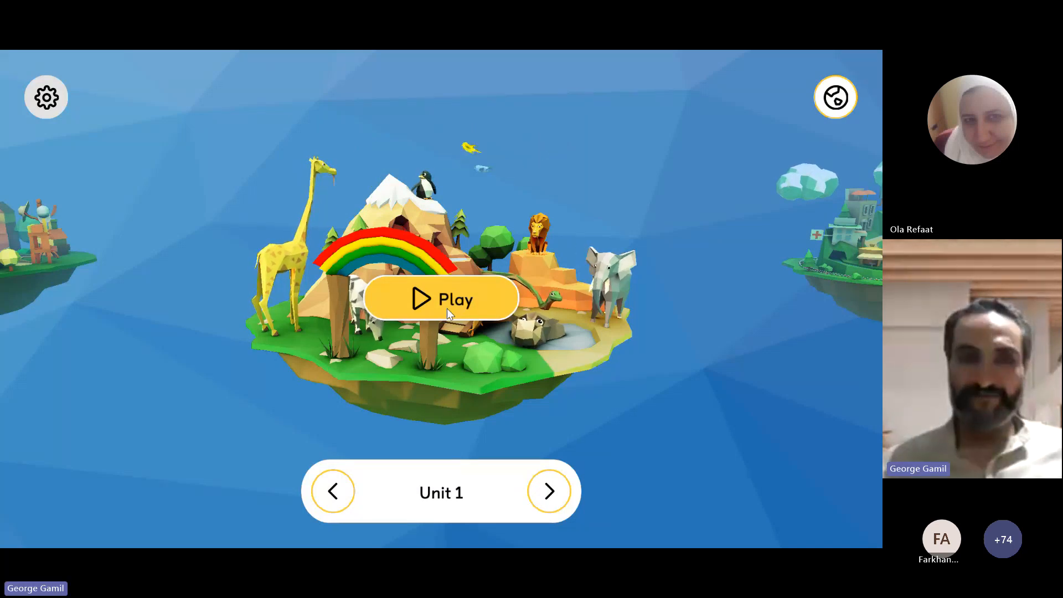
click(447, 308)
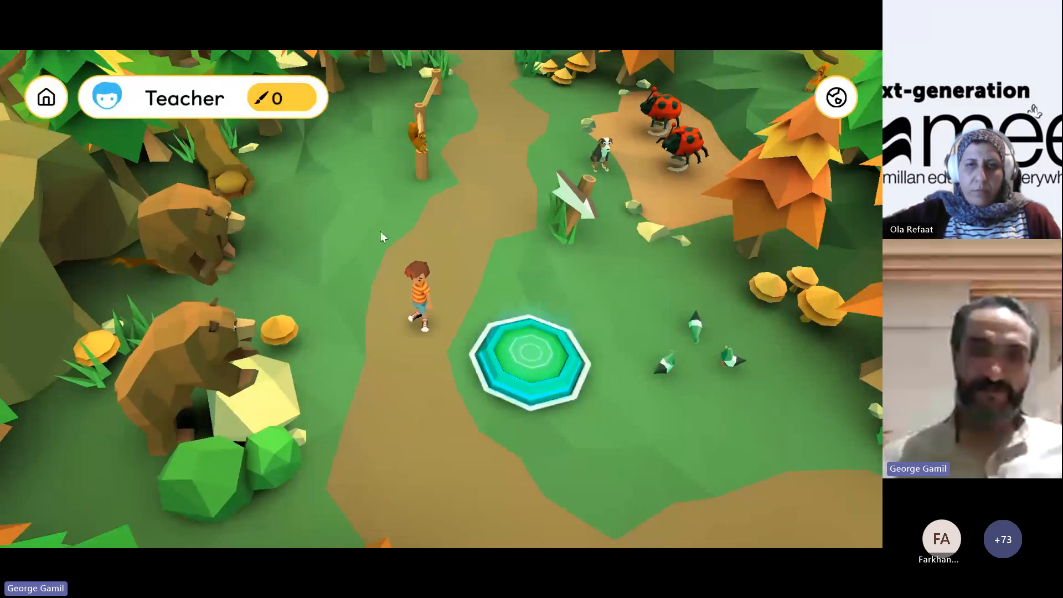
click(550, 330)
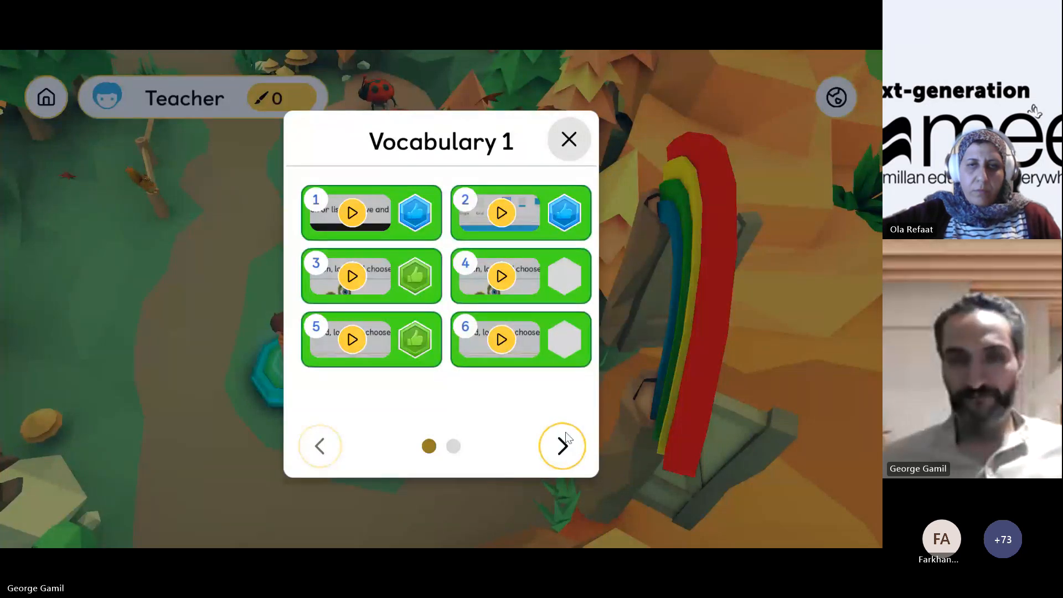
click(562, 445)
click(335, 441)
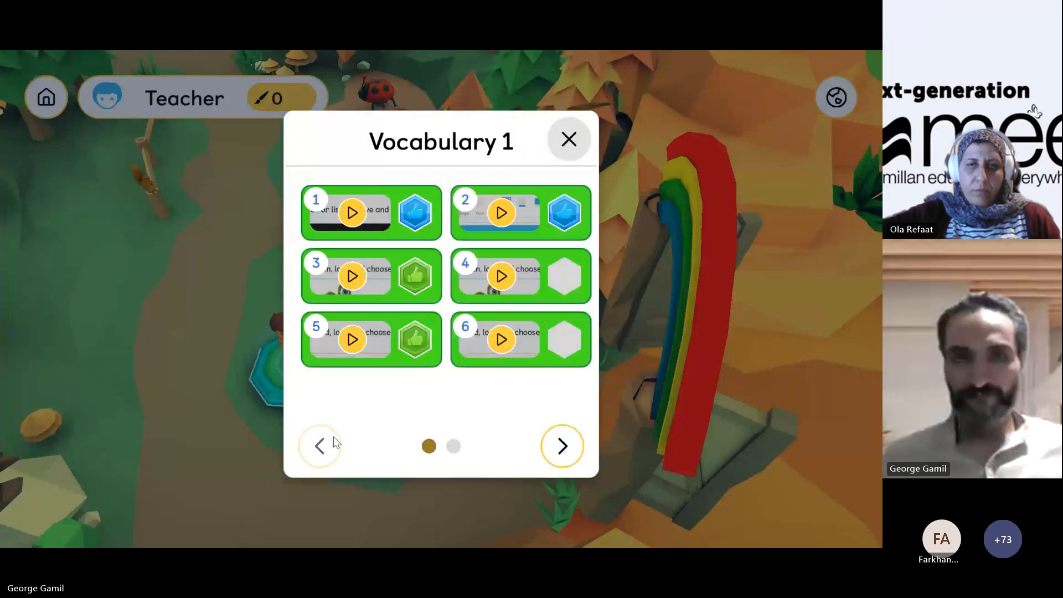
Play the song video in Vocabulary 1 activity 1, "Watch or listen. Move and sing.", and mark it as done
click(363, 208)
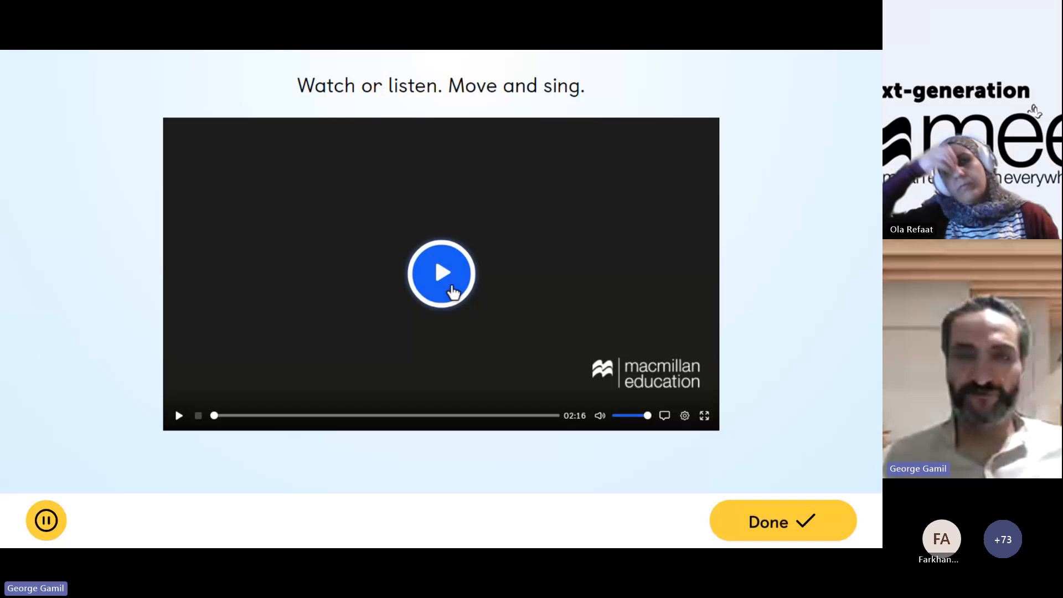
click(452, 287)
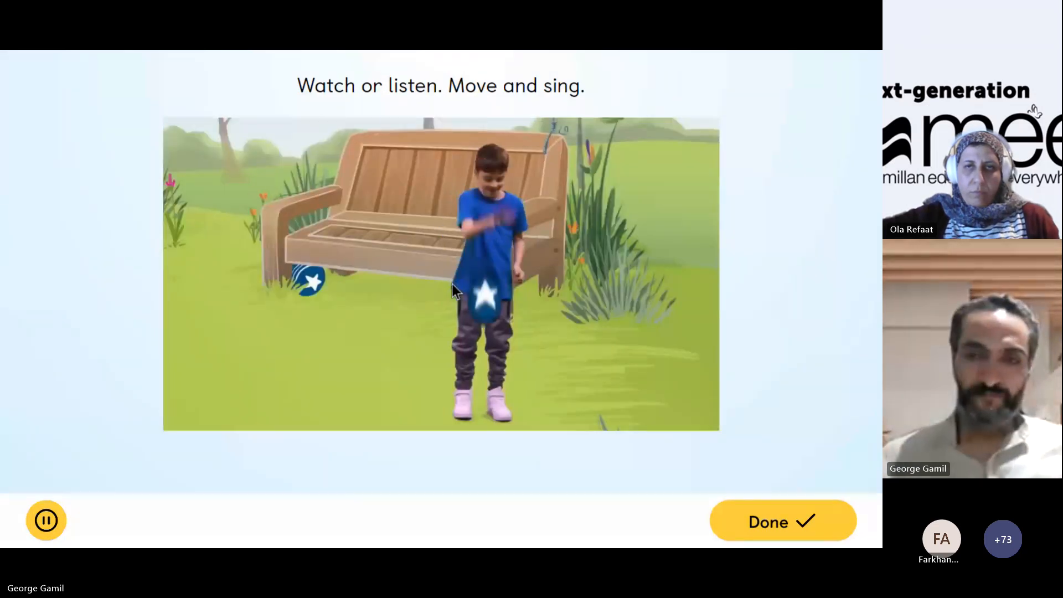
mouse_move(596, 373)
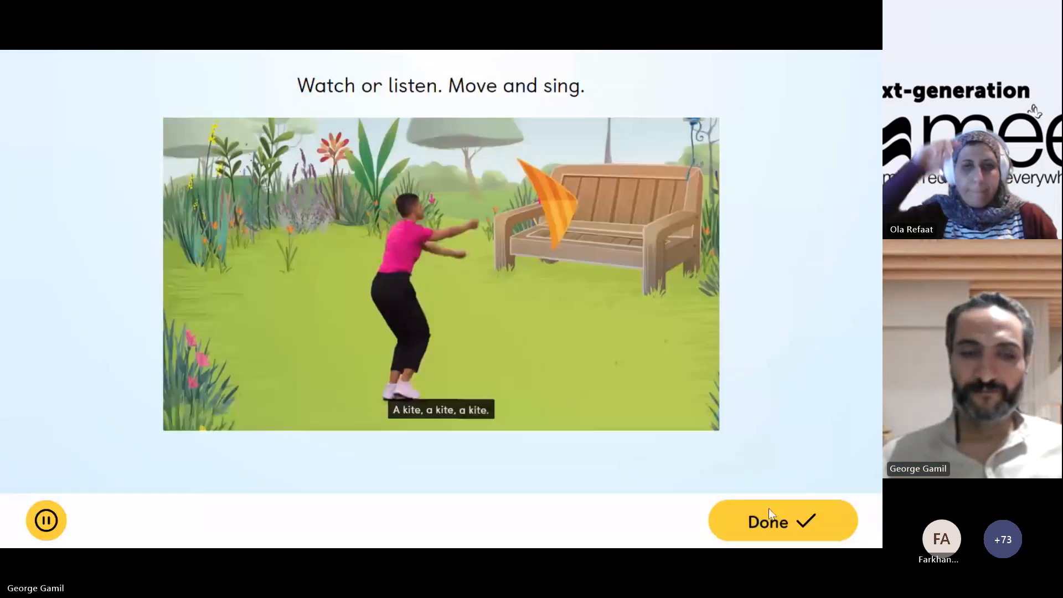
click(772, 518)
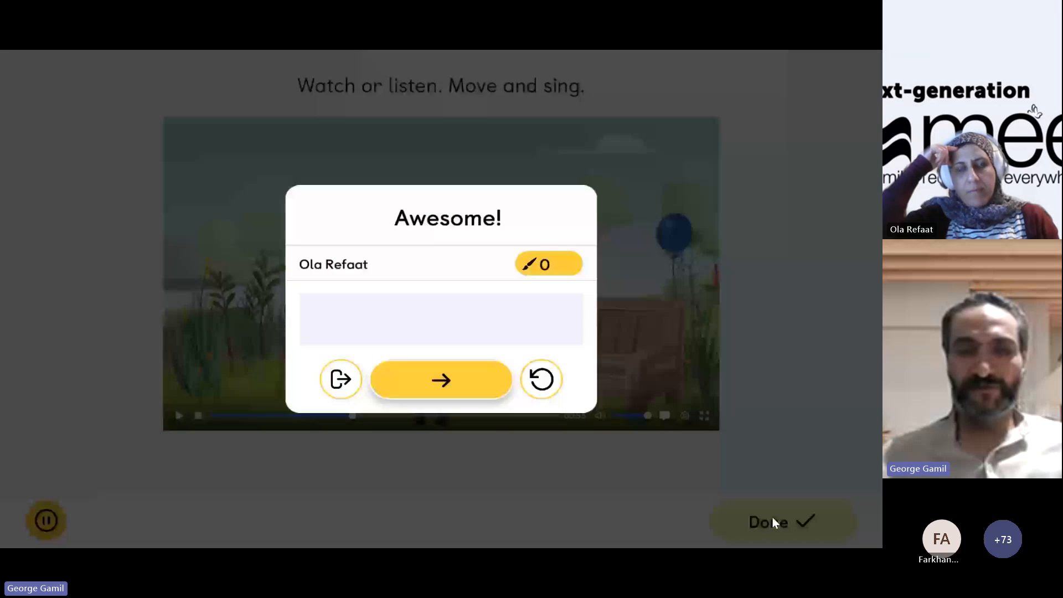
Continue to the flashcards activity and show all cards in a grid with both pictures and words
click(460, 403)
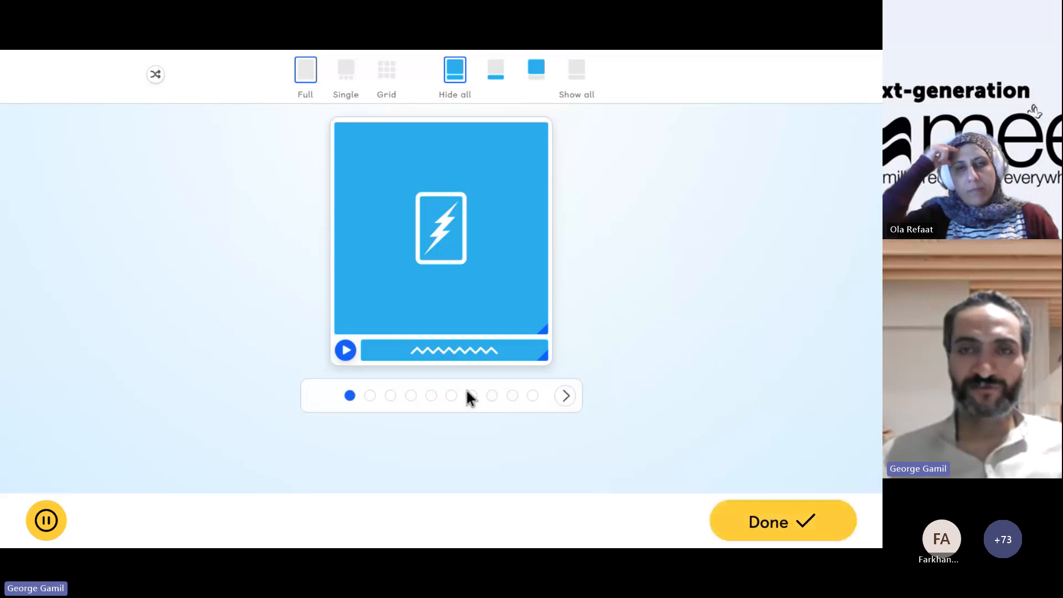
click(581, 76)
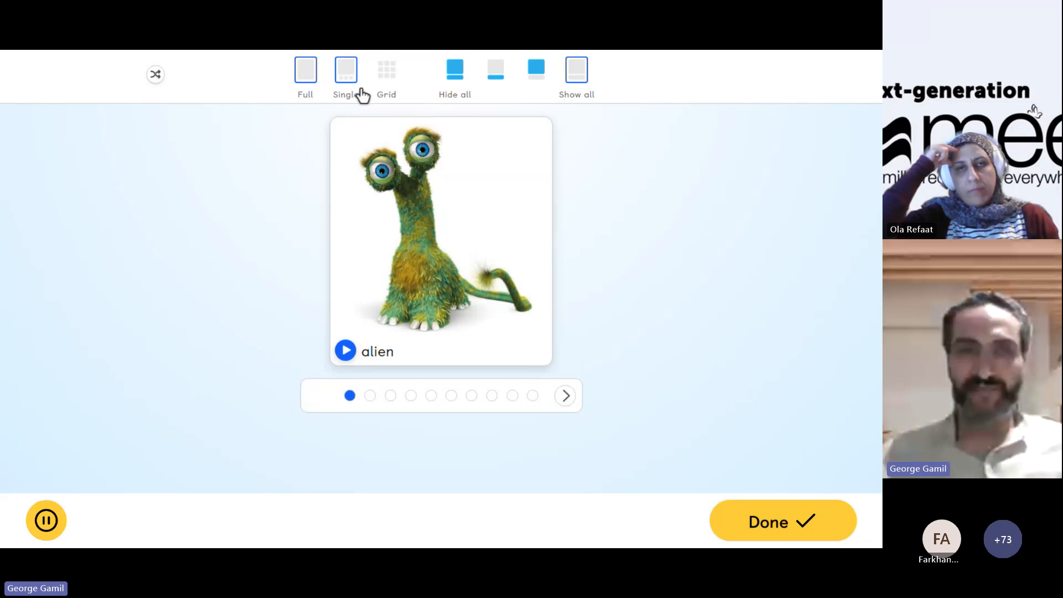
click(386, 92)
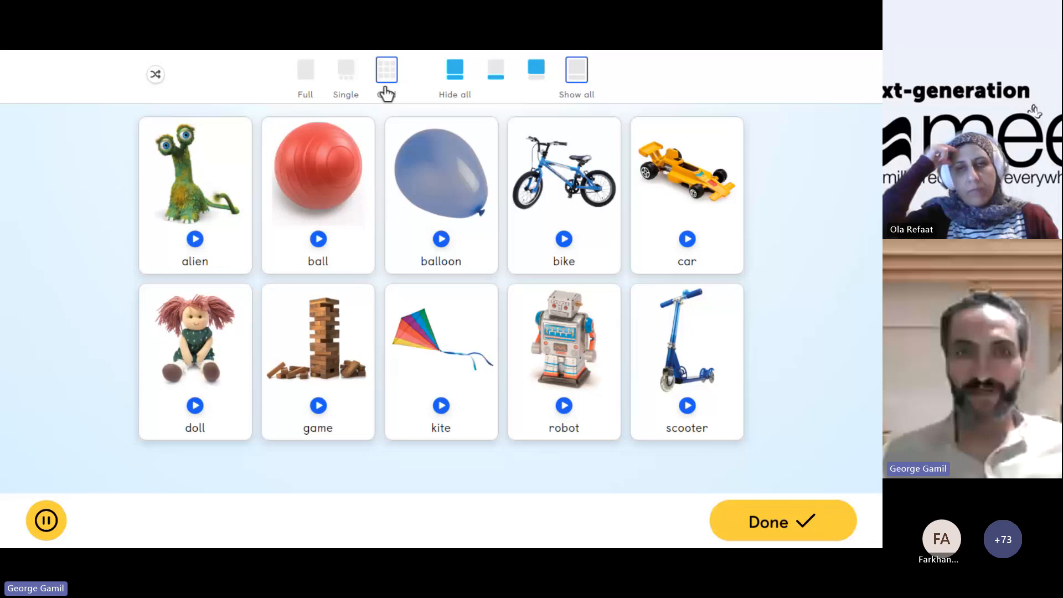
Play the audio of the alien flashcard, shuffle the cards twice and mark the activity as done
click(195, 246)
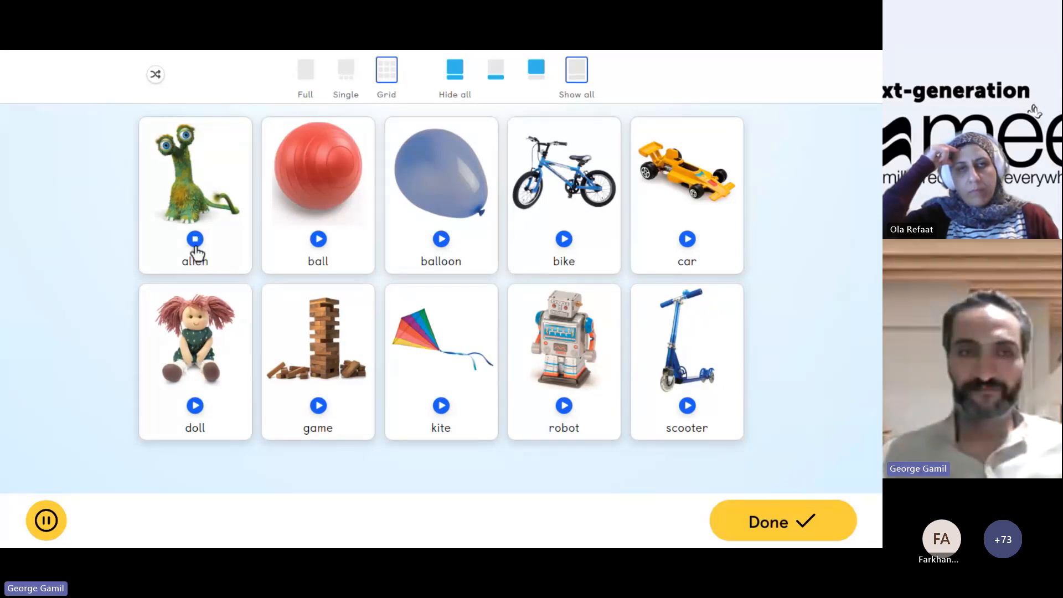
click(157, 81)
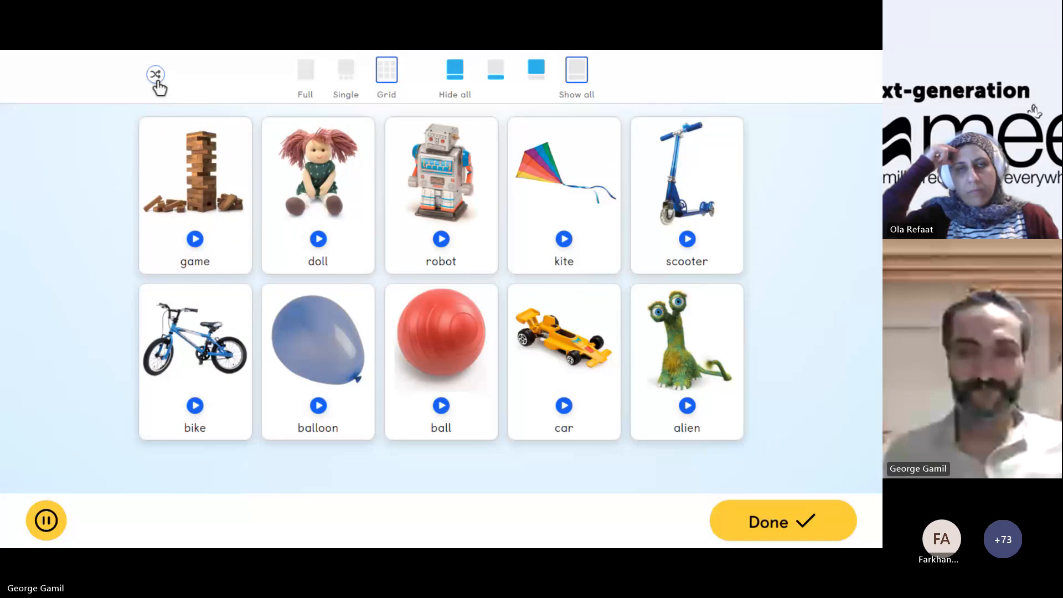
click(157, 81)
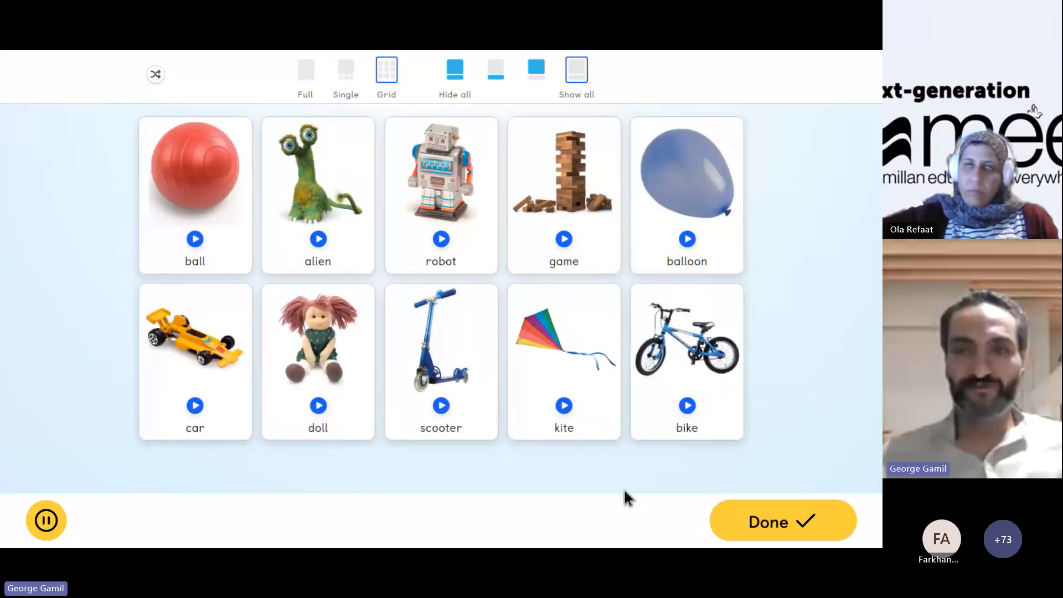
click(729, 525)
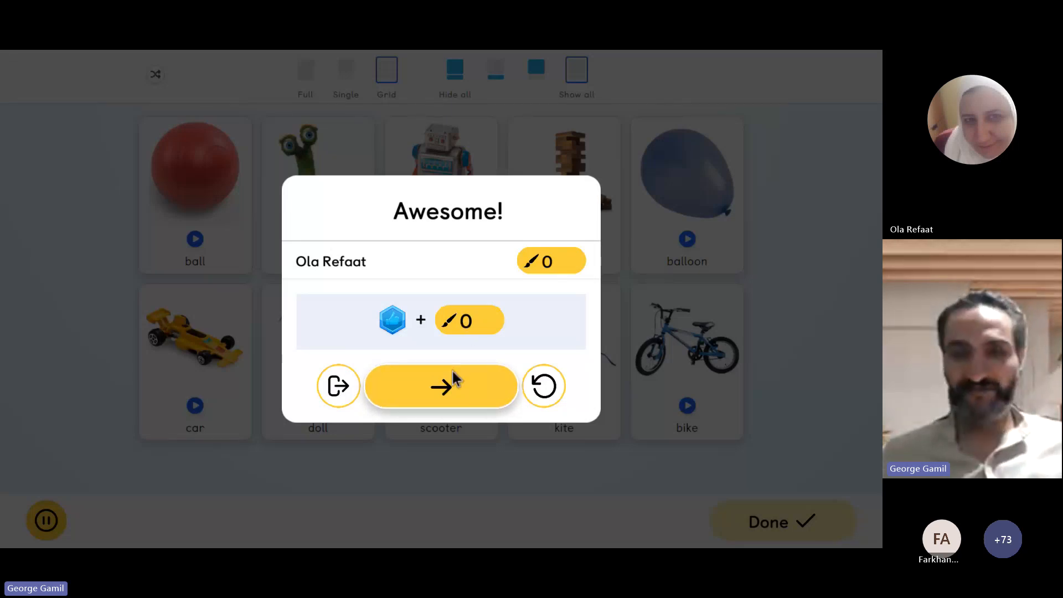
Continue to "Listen, look and choose." and answer "ball" for both the ball picture and the alien picture
click(454, 395)
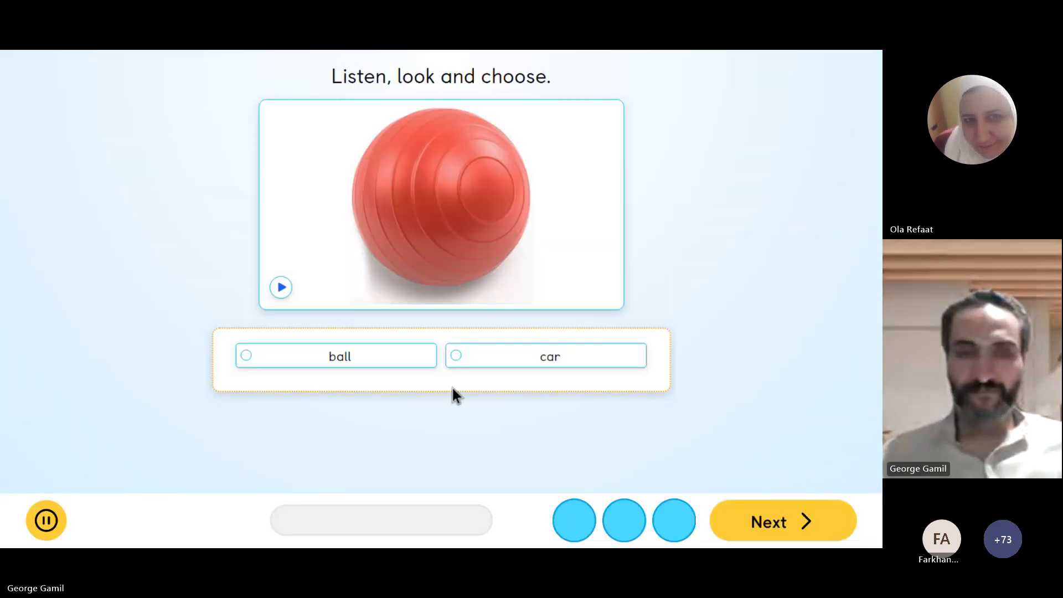
click(244, 358)
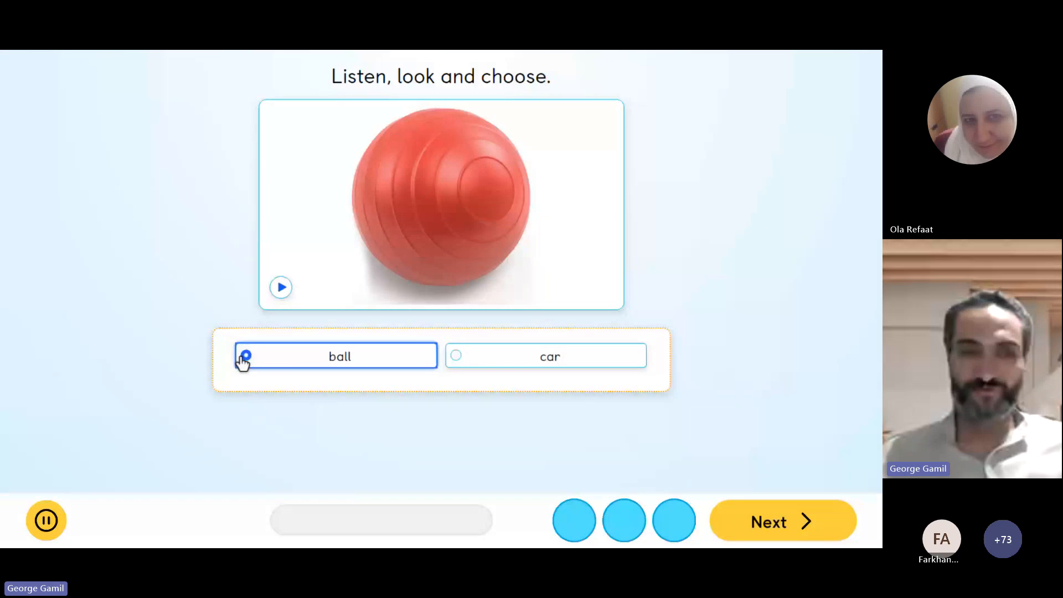
click(772, 530)
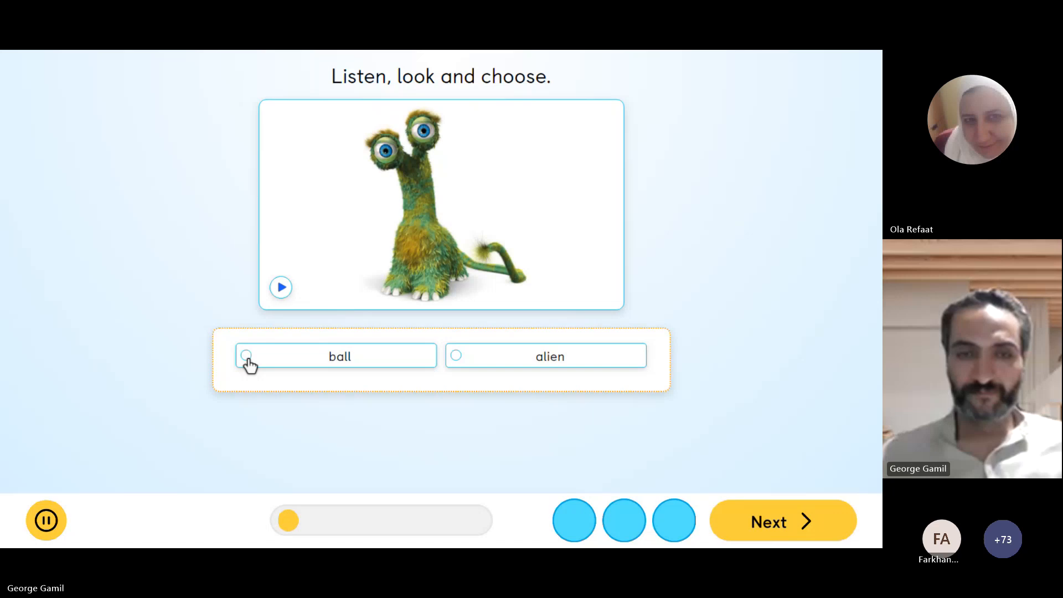
click(248, 363)
click(778, 520)
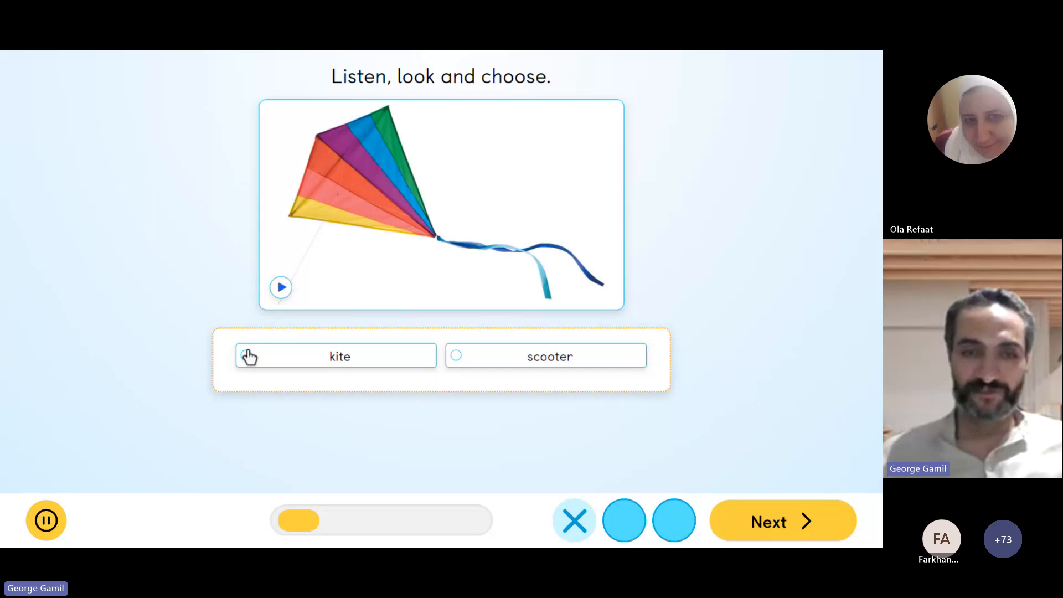
Play the kite question's audio, and submit "kite", "scooter" and "bike" for the three matching pictures
click(281, 288)
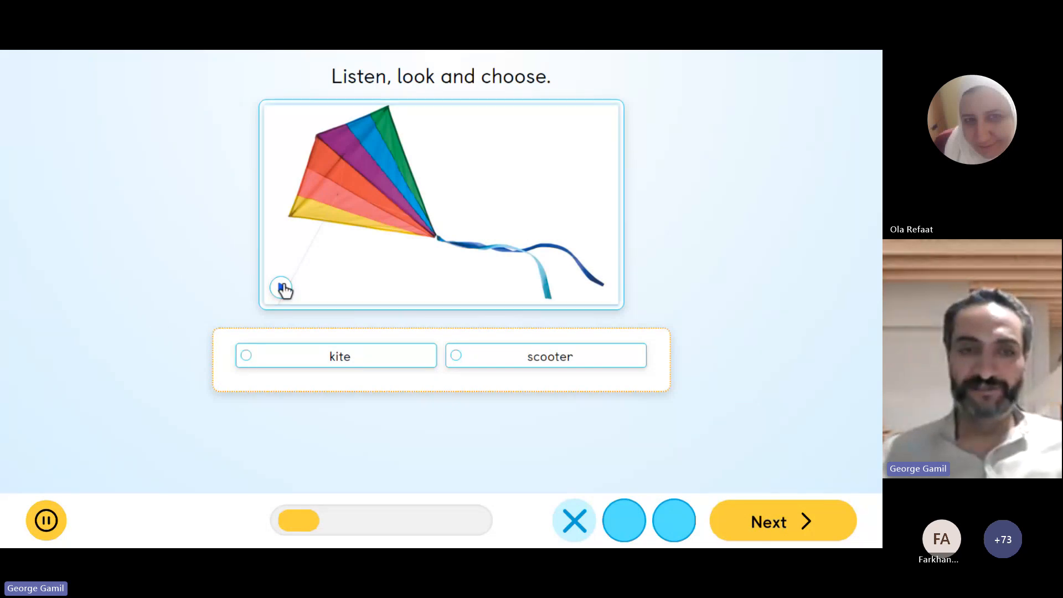
click(244, 361)
click(771, 516)
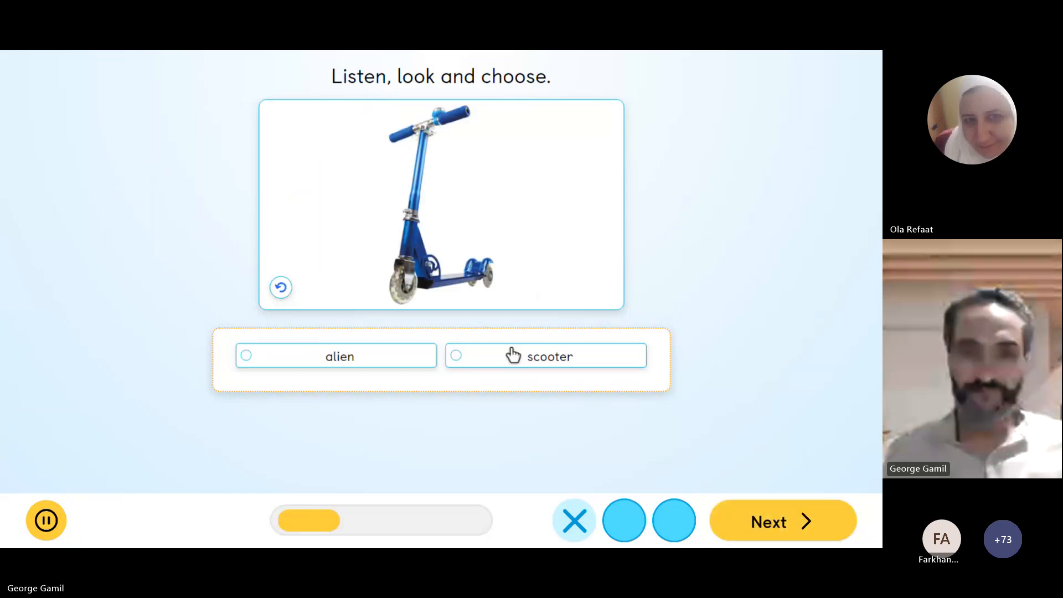
click(459, 358)
click(784, 517)
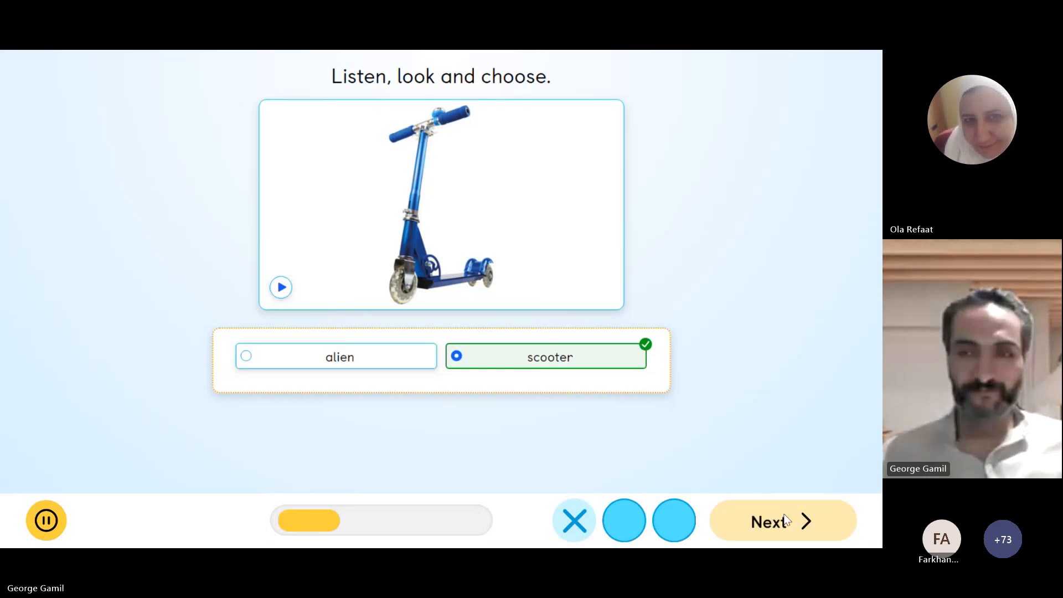
click(250, 358)
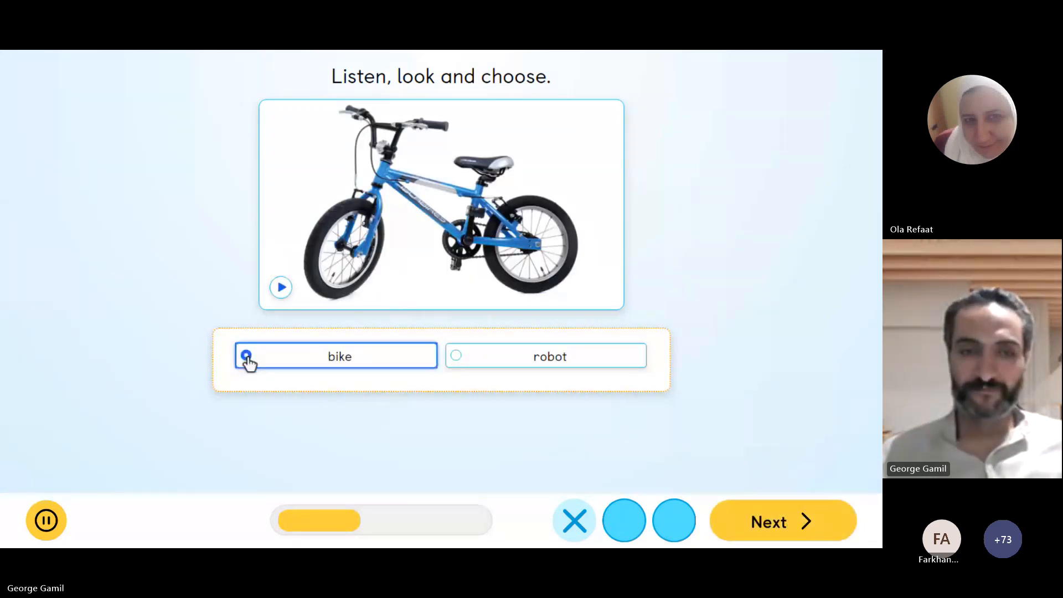
click(775, 522)
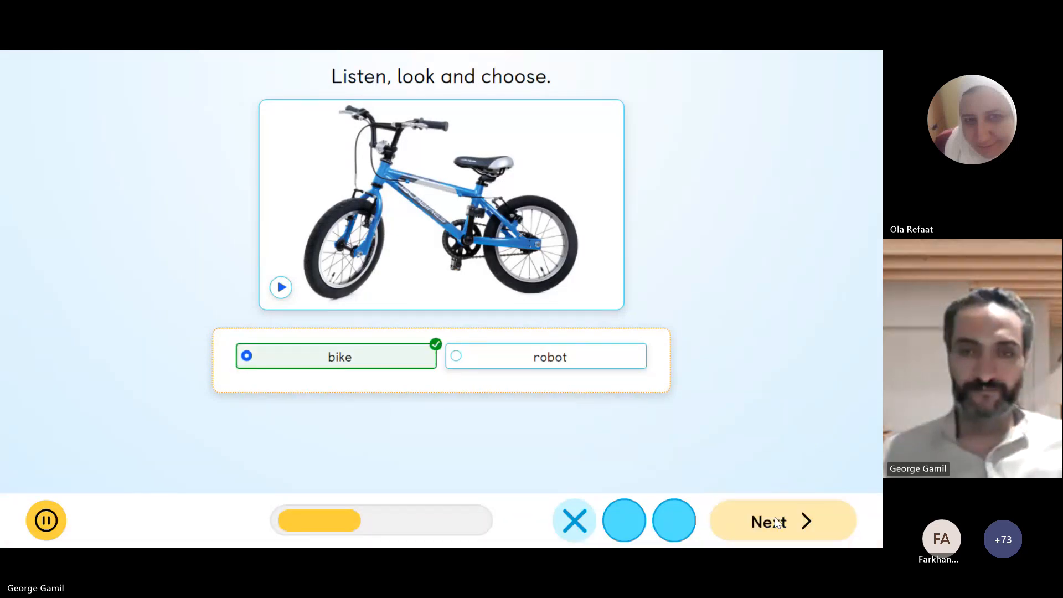
Submit "balloon" for the balloon picture, "game" for the wooden block tower and "scooter" for the robot picture
click(455, 358)
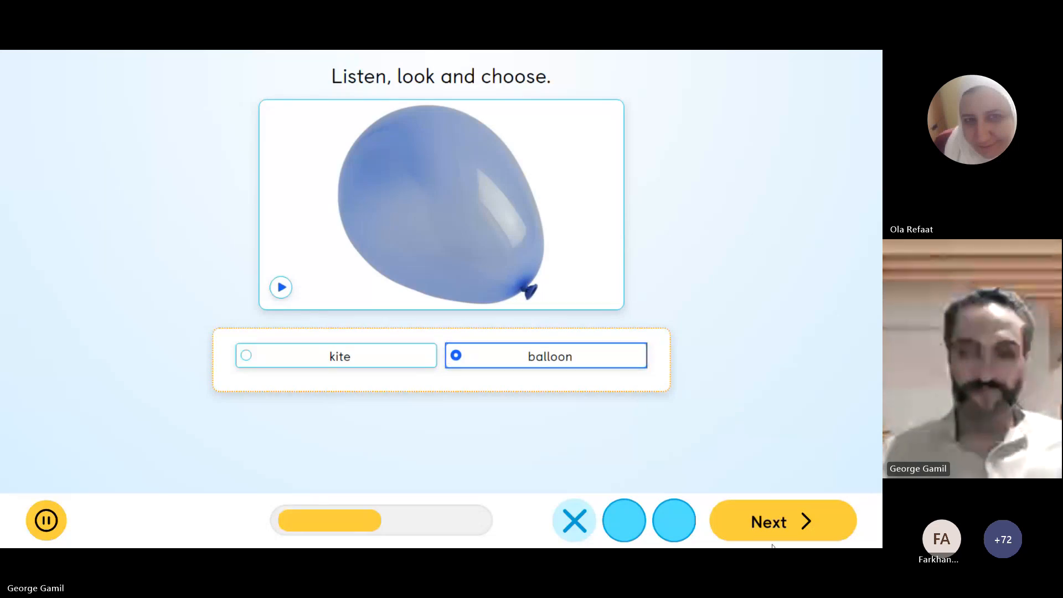
click(770, 522)
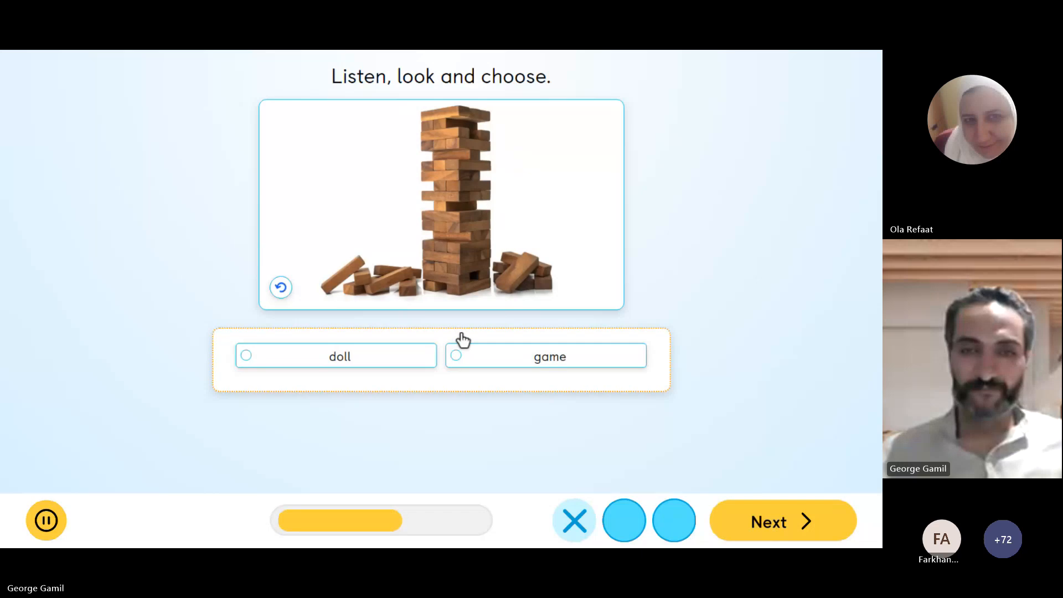
click(455, 361)
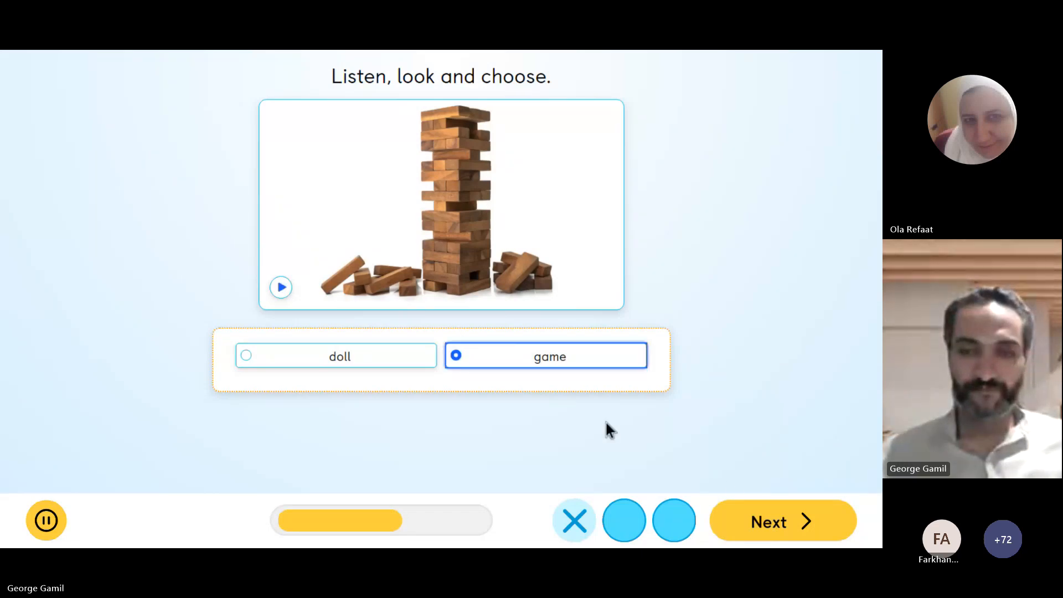
click(755, 529)
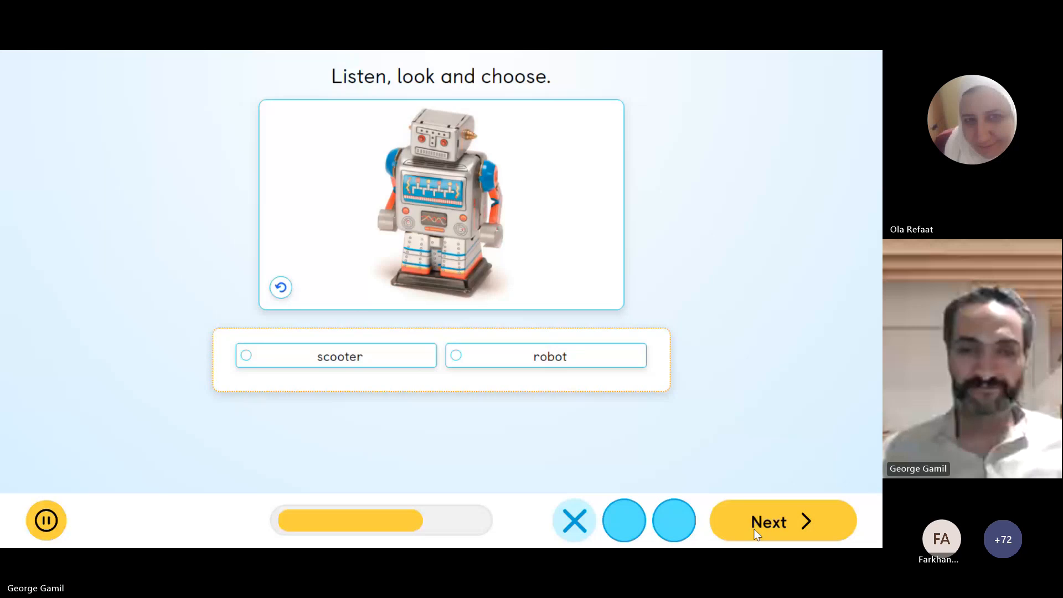
click(238, 358)
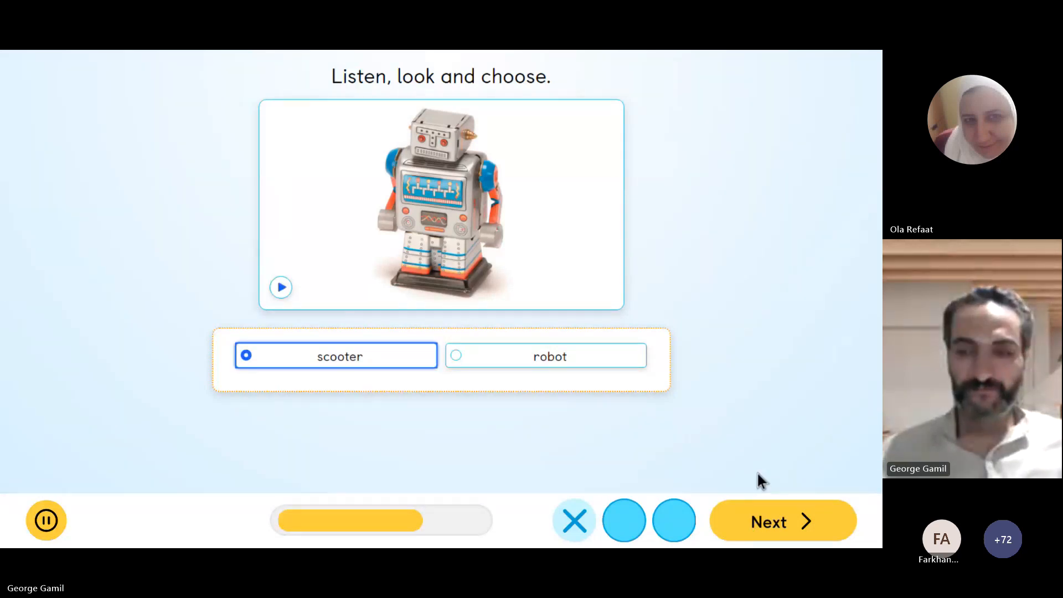
click(798, 502)
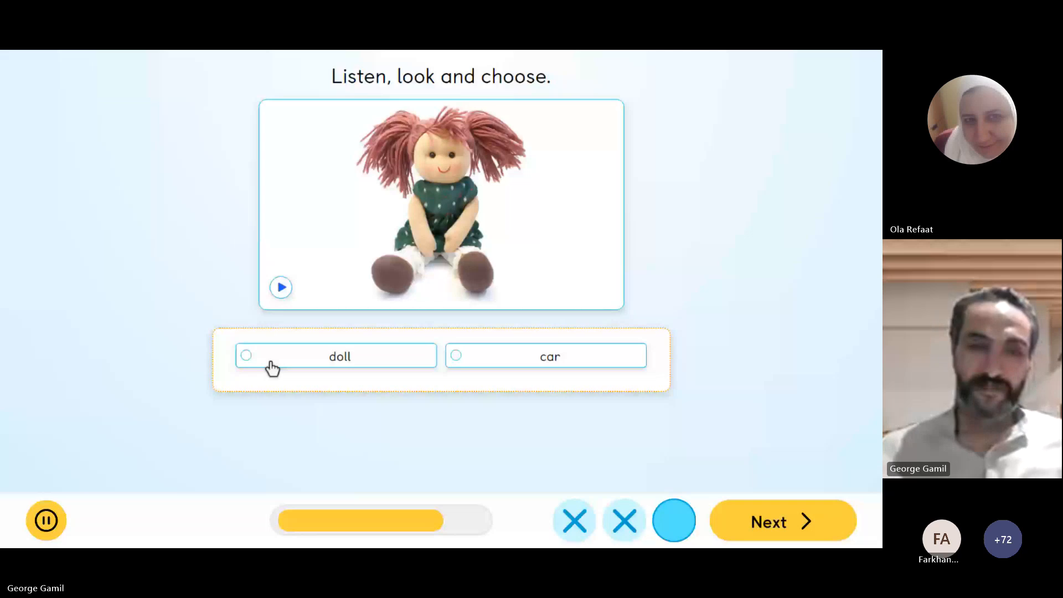
Answer "doll" for the doll picture and "car" for the race car picture, finishing the quiz
click(271, 368)
click(788, 506)
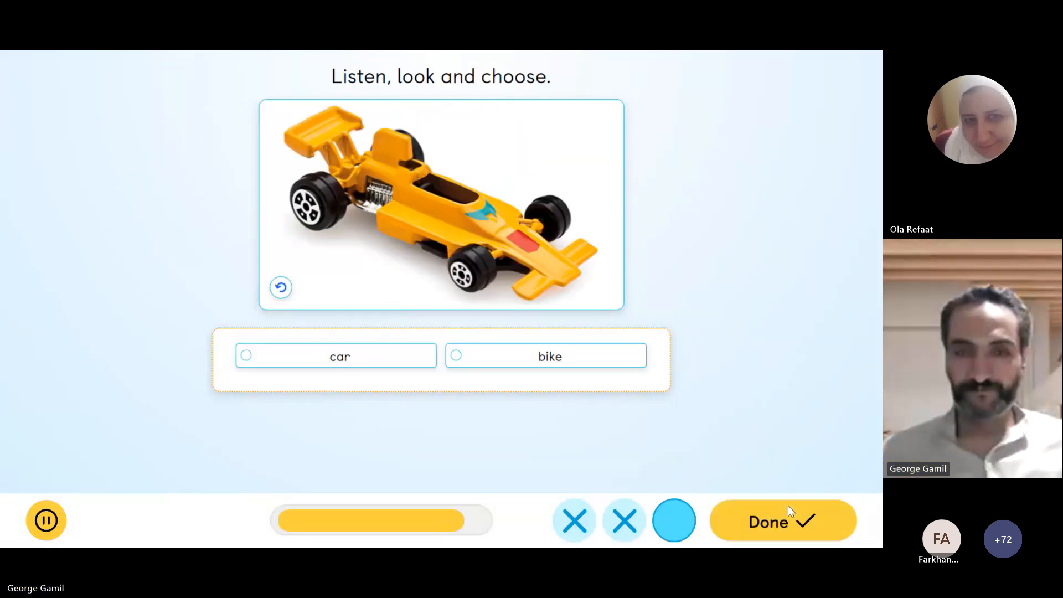
click(372, 367)
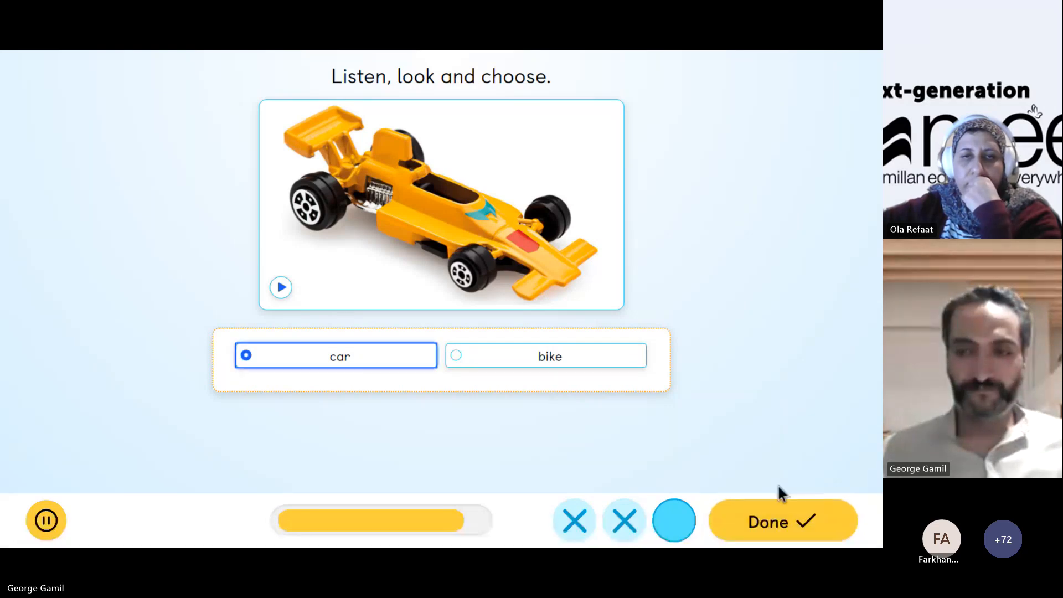
click(779, 503)
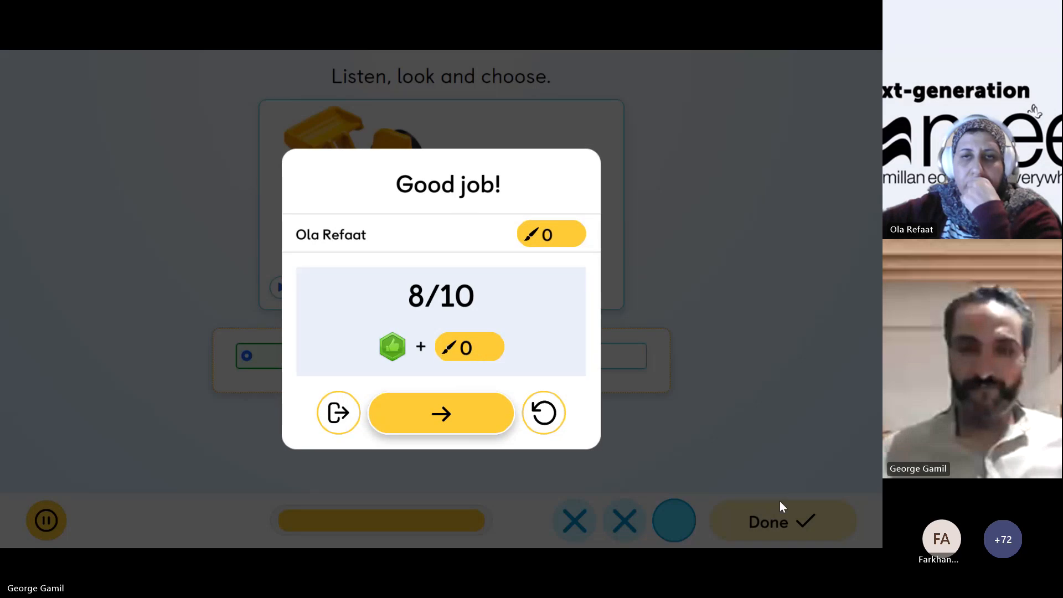
Continue to the timed "Listen, look and choose." activity, exit it, and leave Vocabulary 1 for the unit selection
click(467, 416)
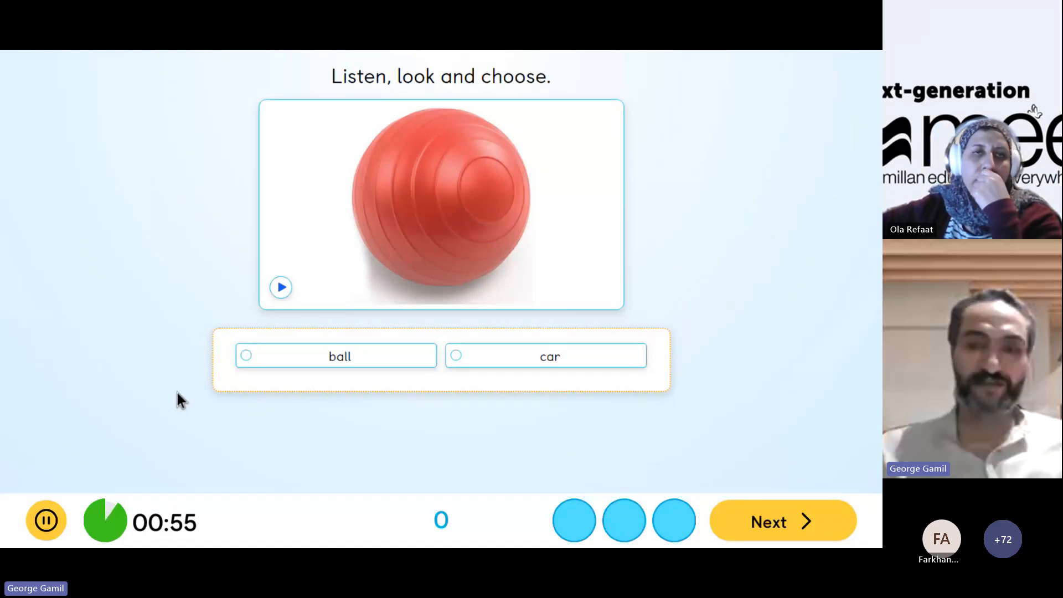
click(46, 520)
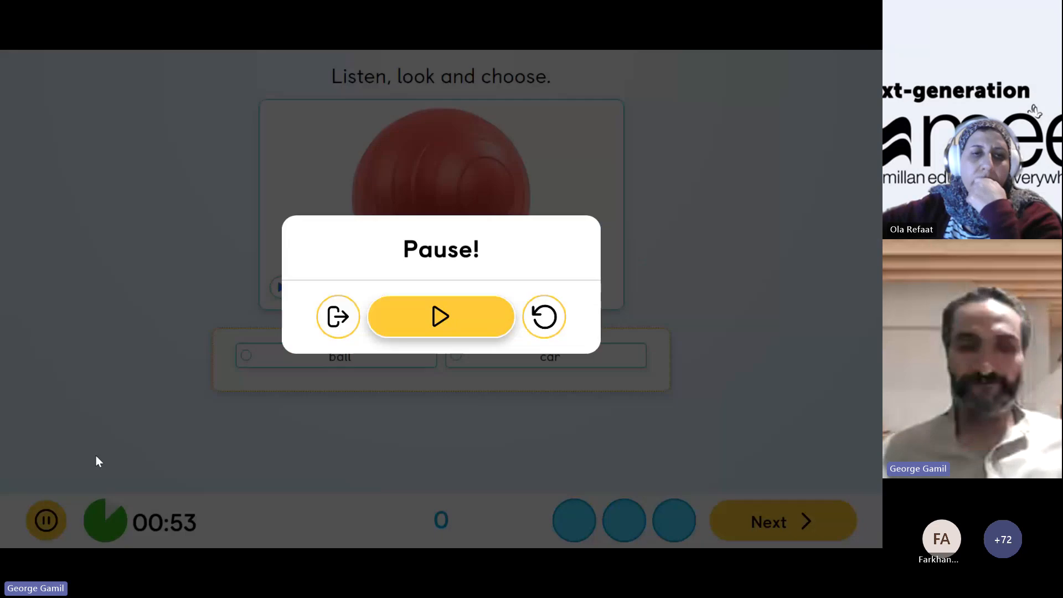
click(339, 320)
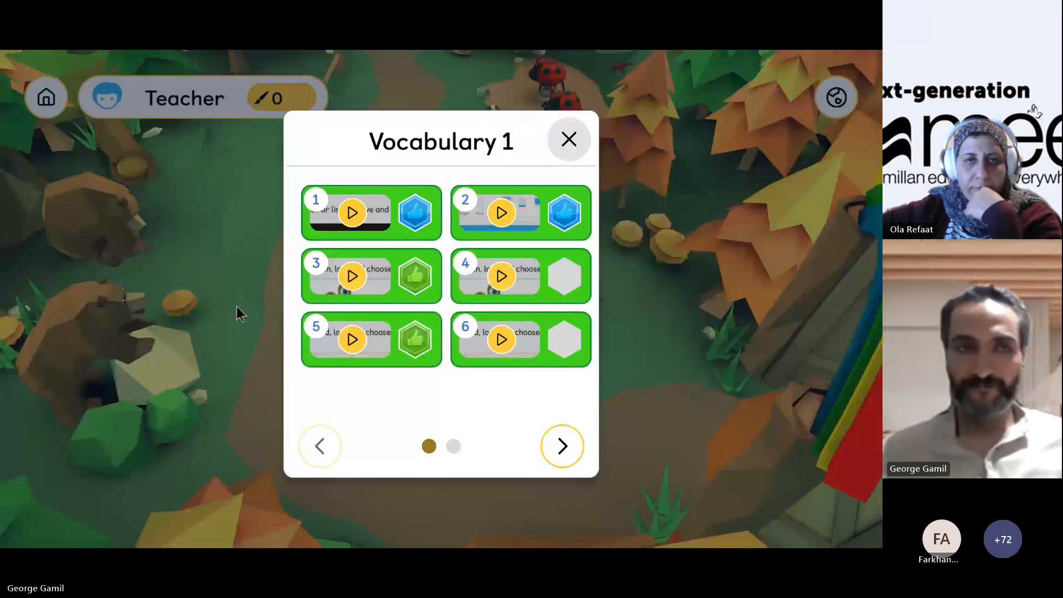
click(570, 139)
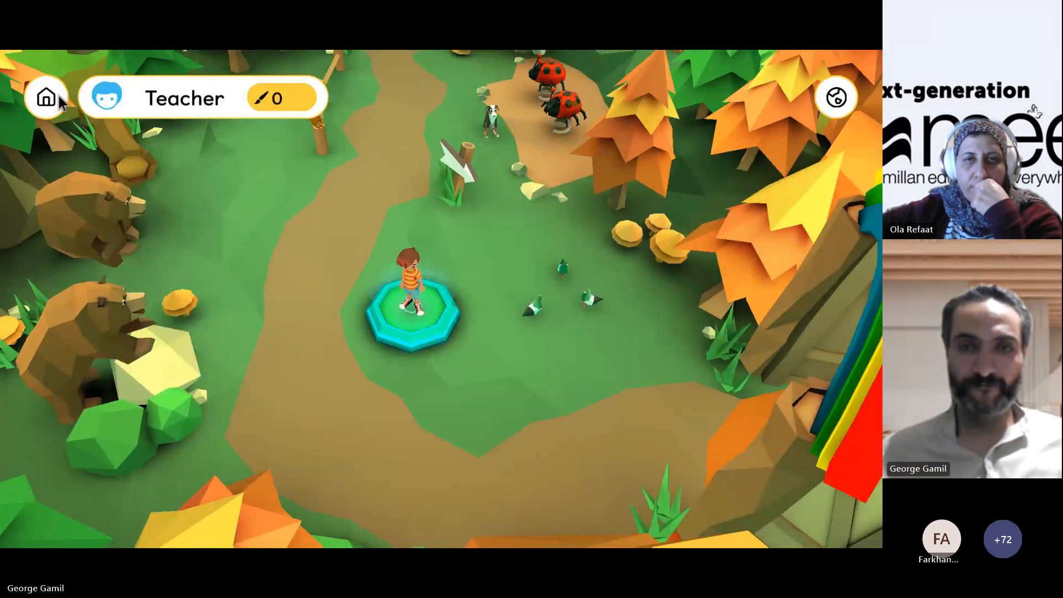
click(50, 98)
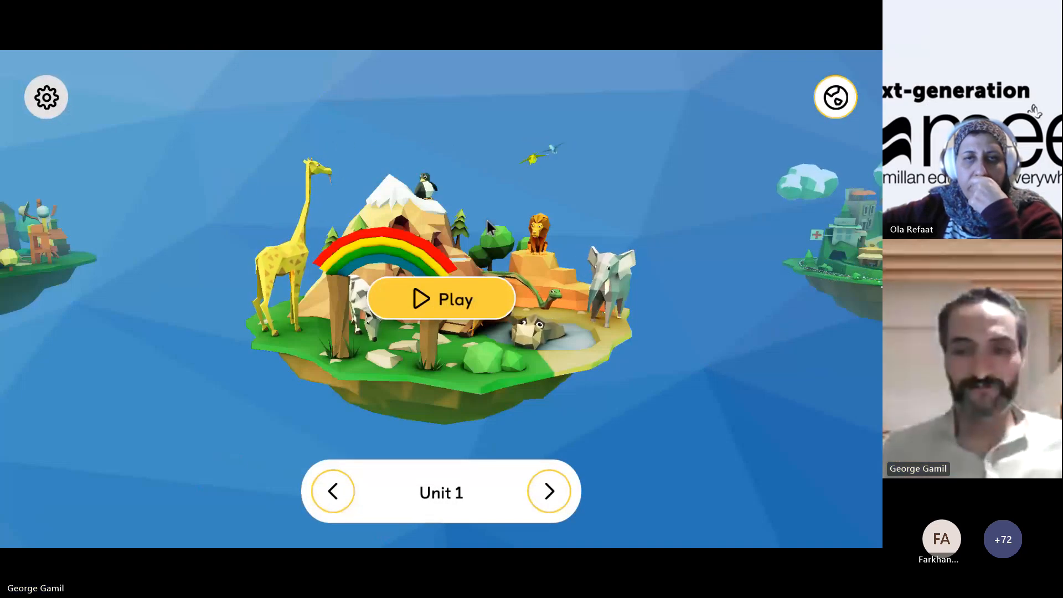
Switch to the Macmillan Education Everywhere app and open the Learning Lands Level 1 course from the library
key(alt+Tab)
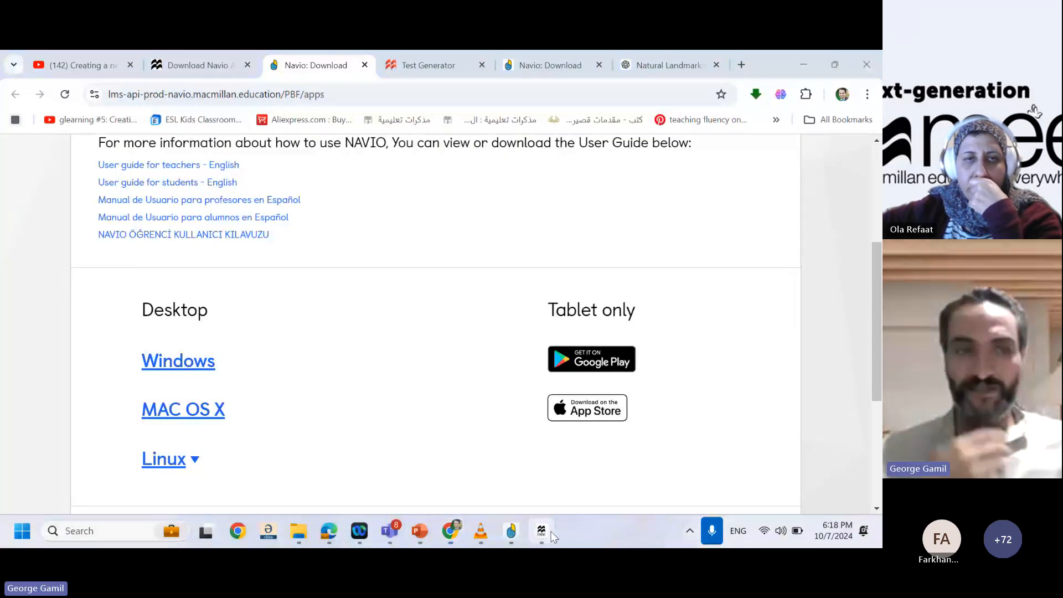
click(550, 532)
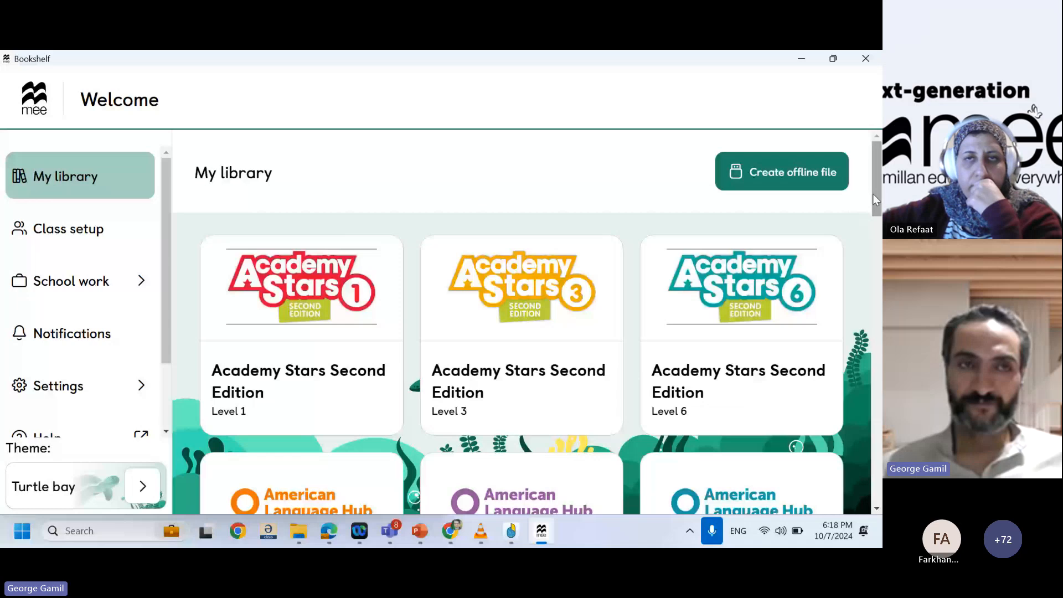
drag(873, 198, 880, 294)
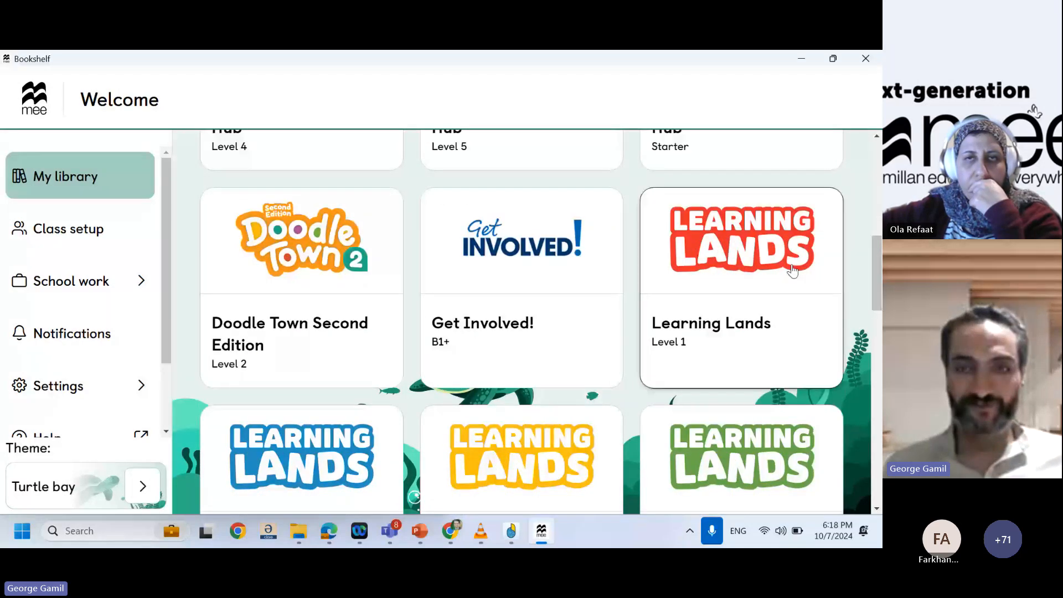
click(697, 328)
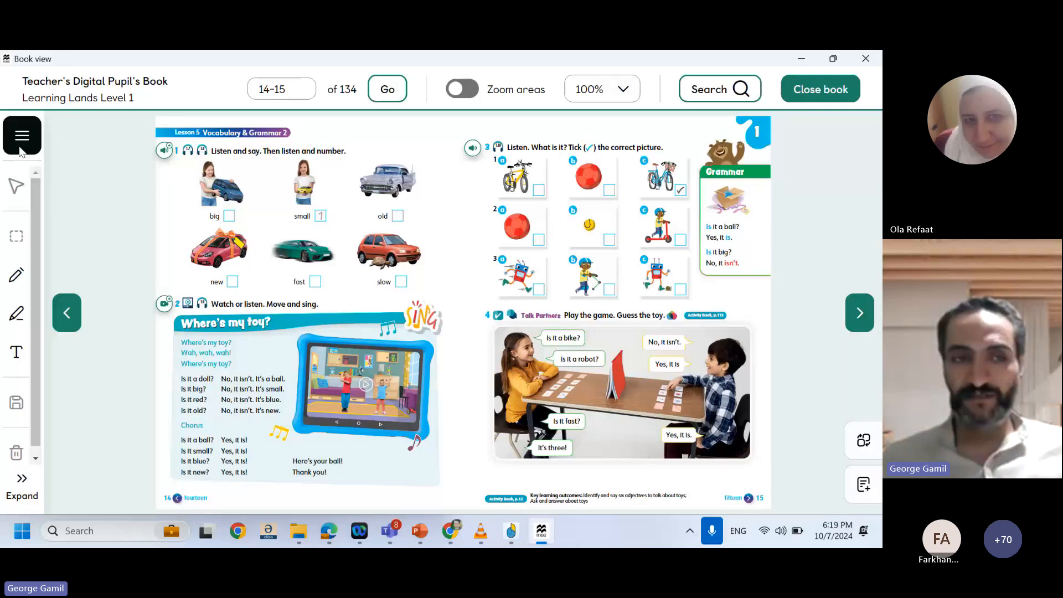
Review which units of the Teacher's Digital Pupil's Book are available for download, then close the downloads list
click(22, 137)
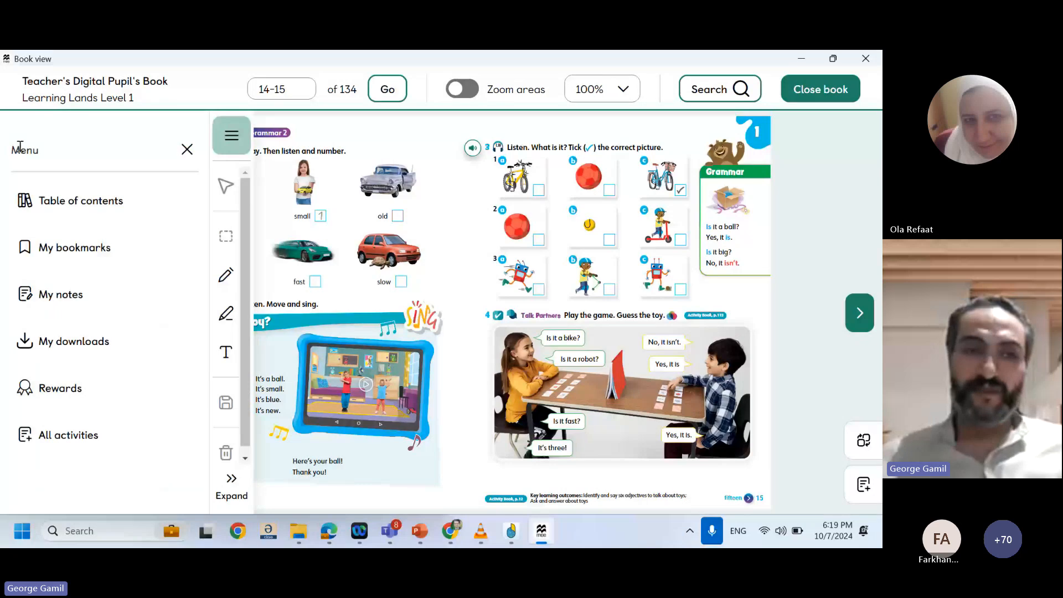
click(64, 343)
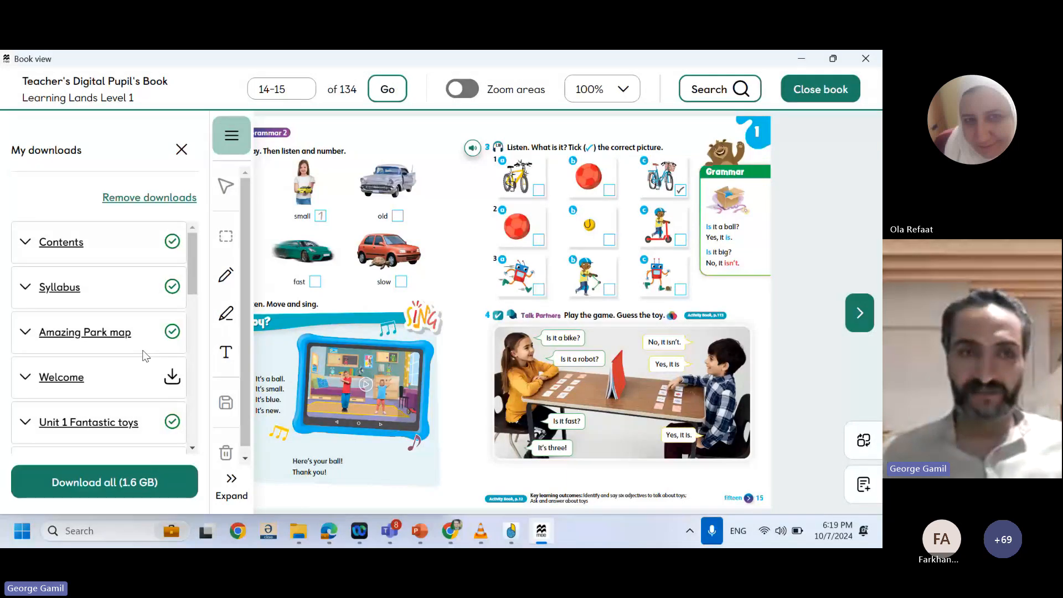
click(192, 448)
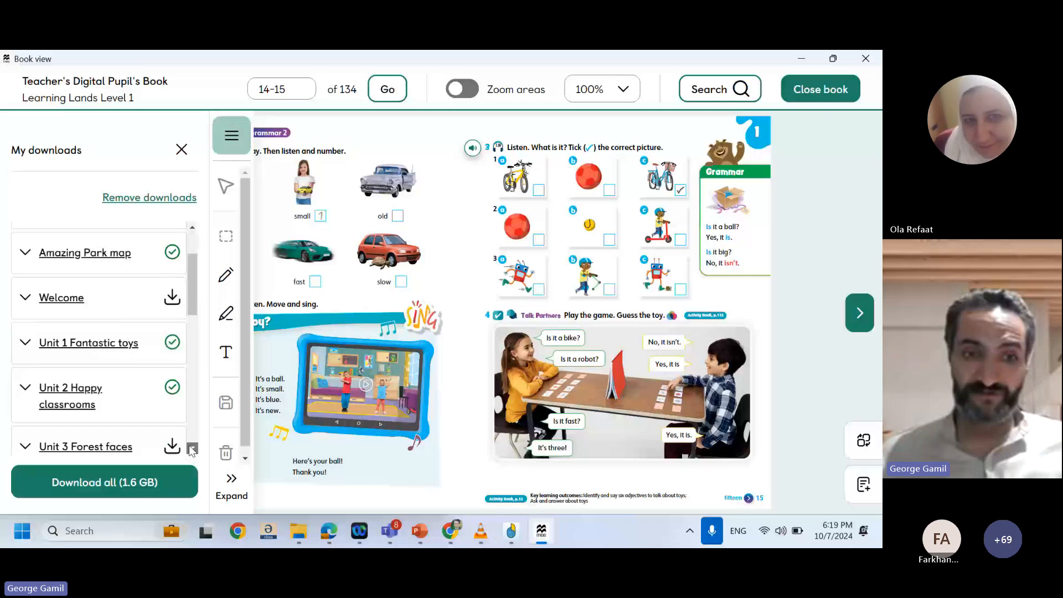
click(192, 448)
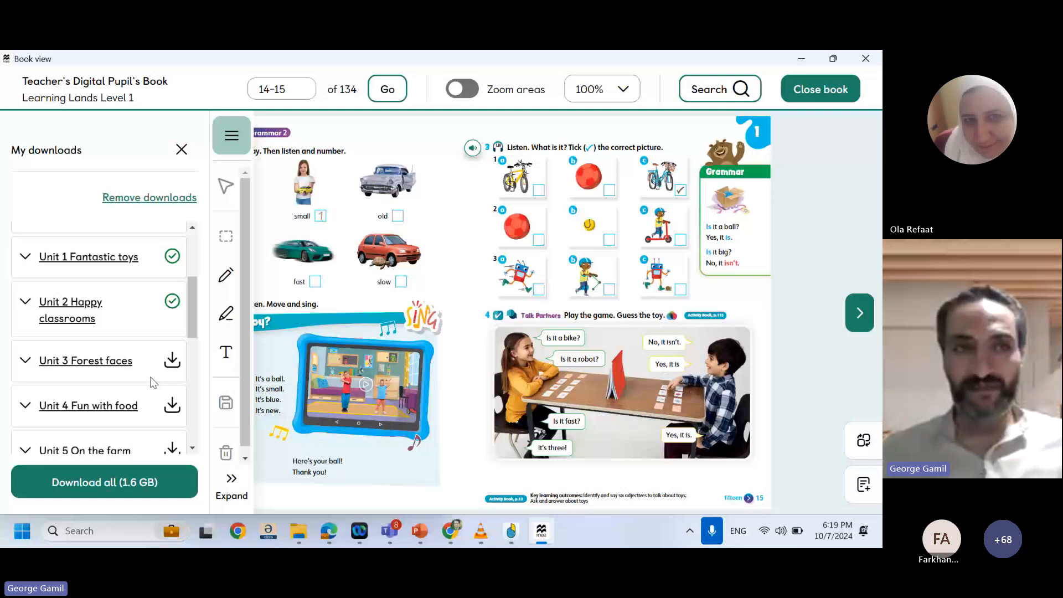
click(181, 149)
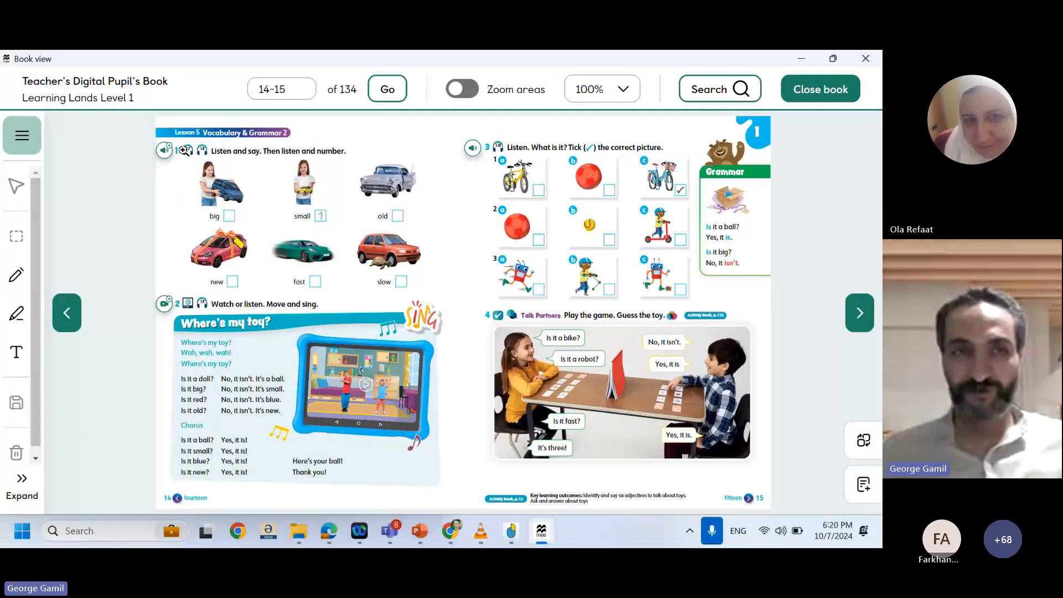
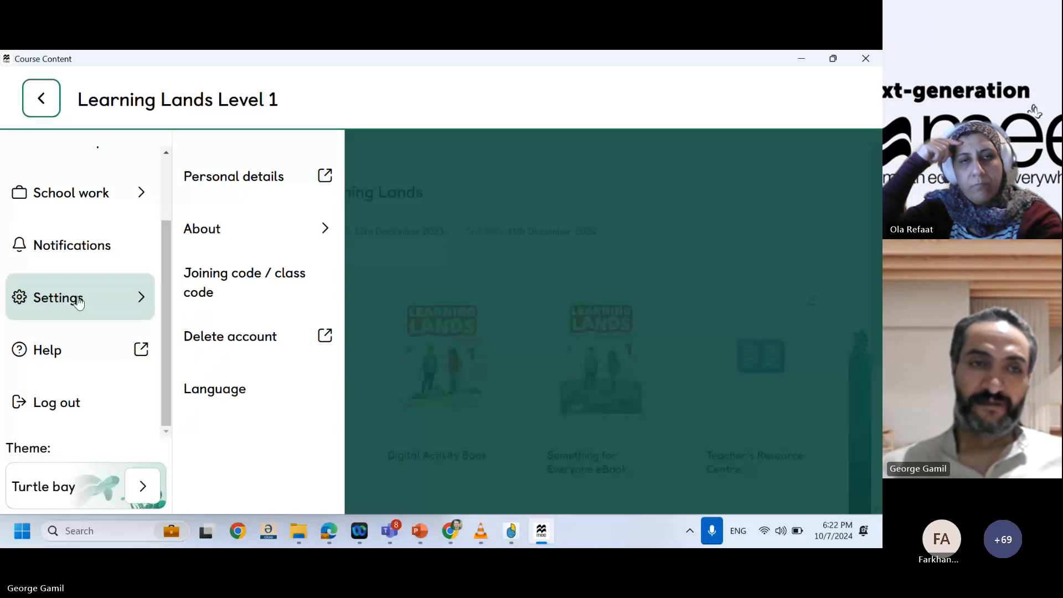
Return to the library and reopen the Learning Lands Level 1 course
click(46, 98)
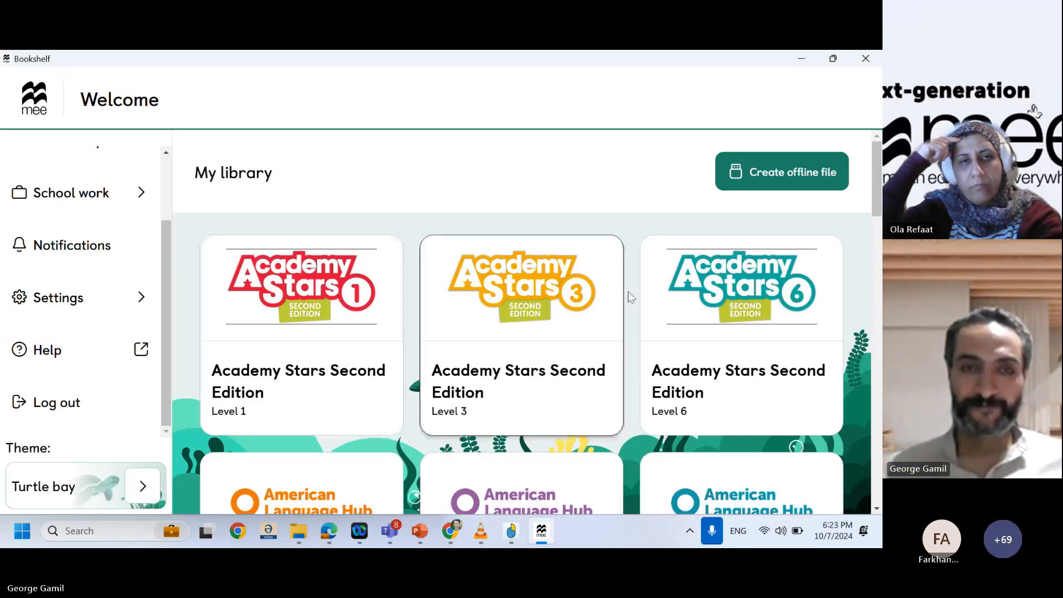
drag(879, 206, 880, 290)
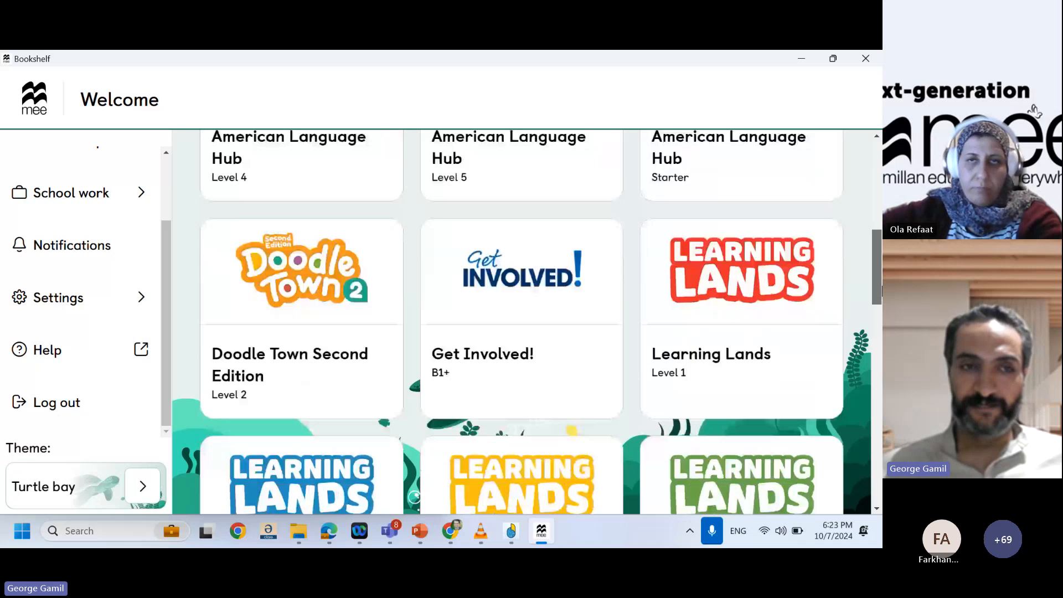
click(714, 363)
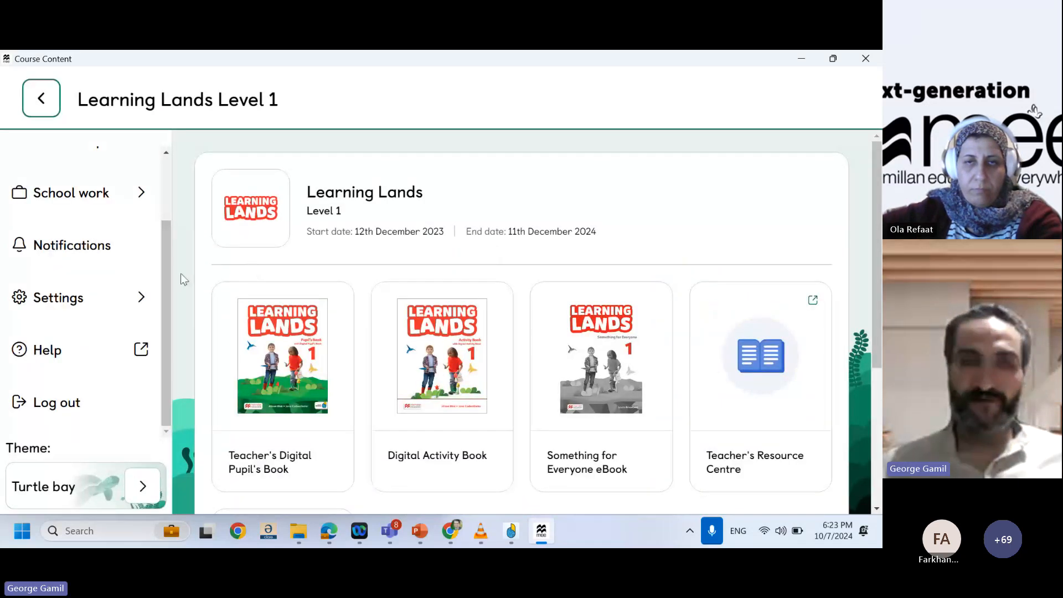
Open the school work progress overview and look through the courses' coursework, homework and assessment averages
drag(167, 279, 173, 206)
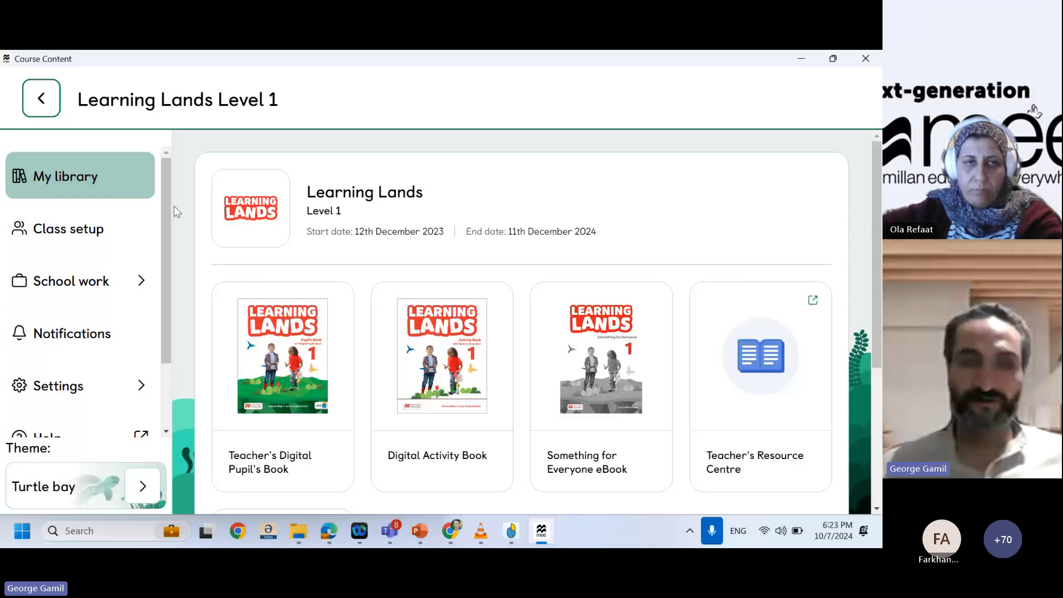
click(108, 293)
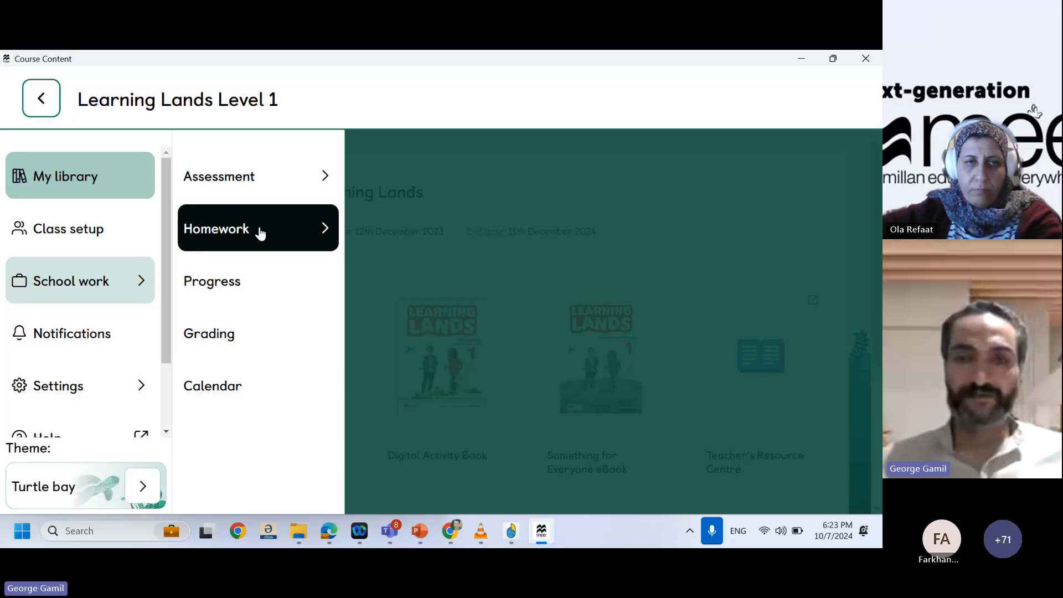
drag(879, 277, 879, 296)
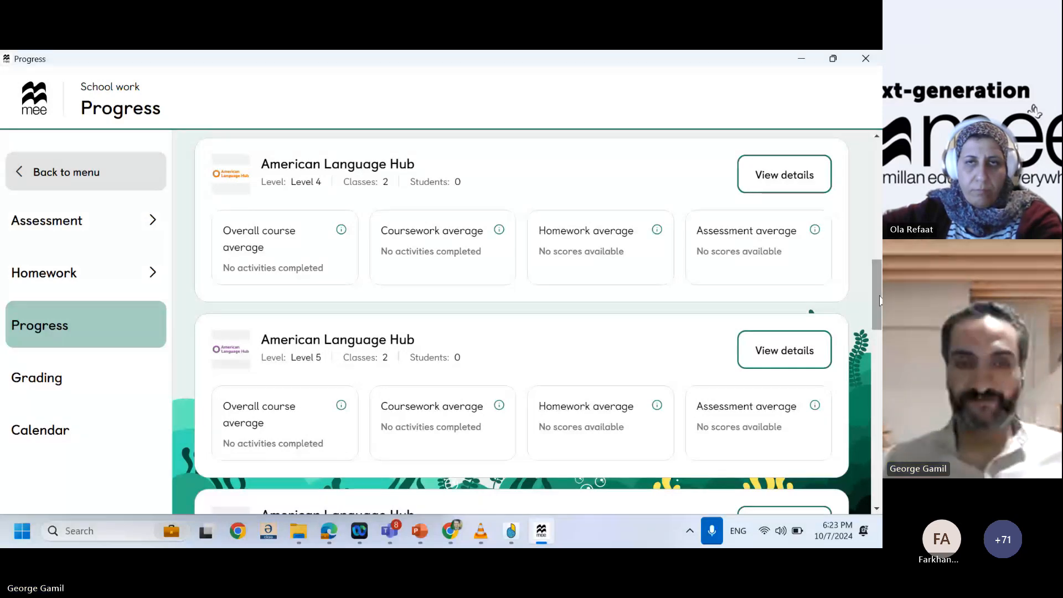
drag(878, 294, 879, 370)
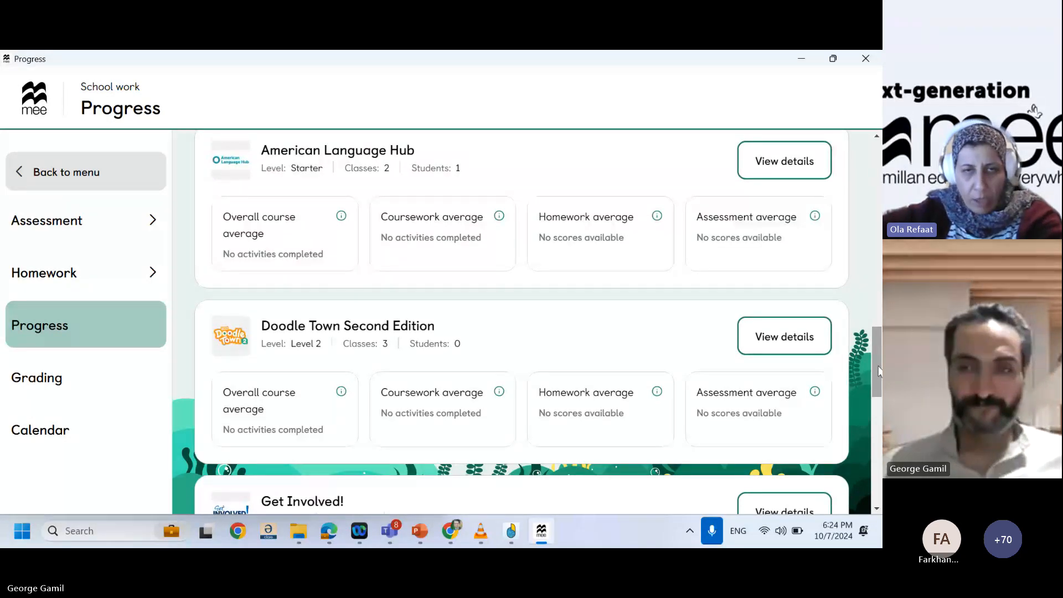
drag(877, 366, 875, 389)
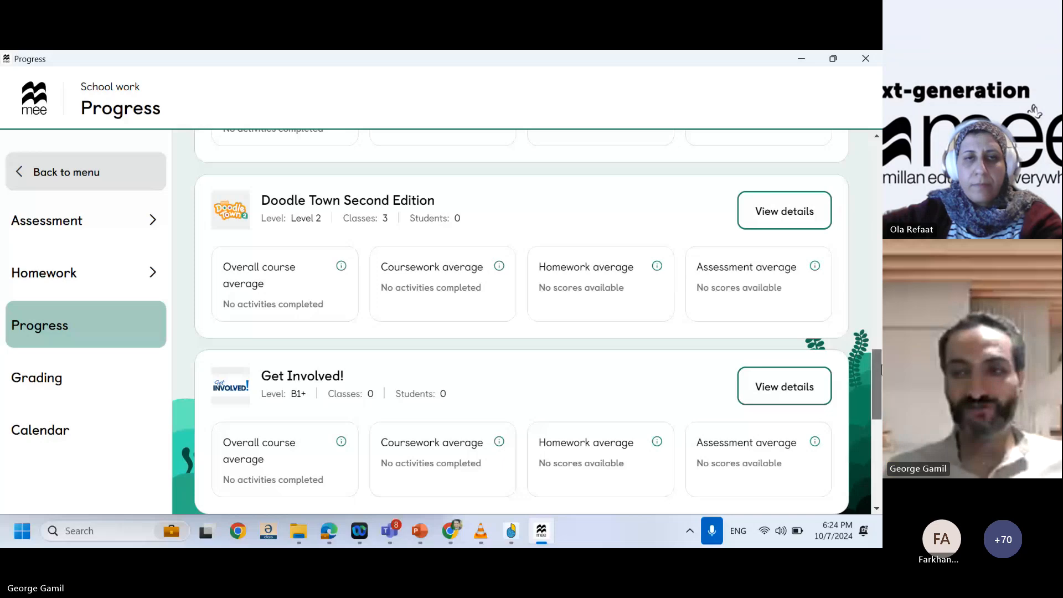
scroll(877, 356, up, 1)
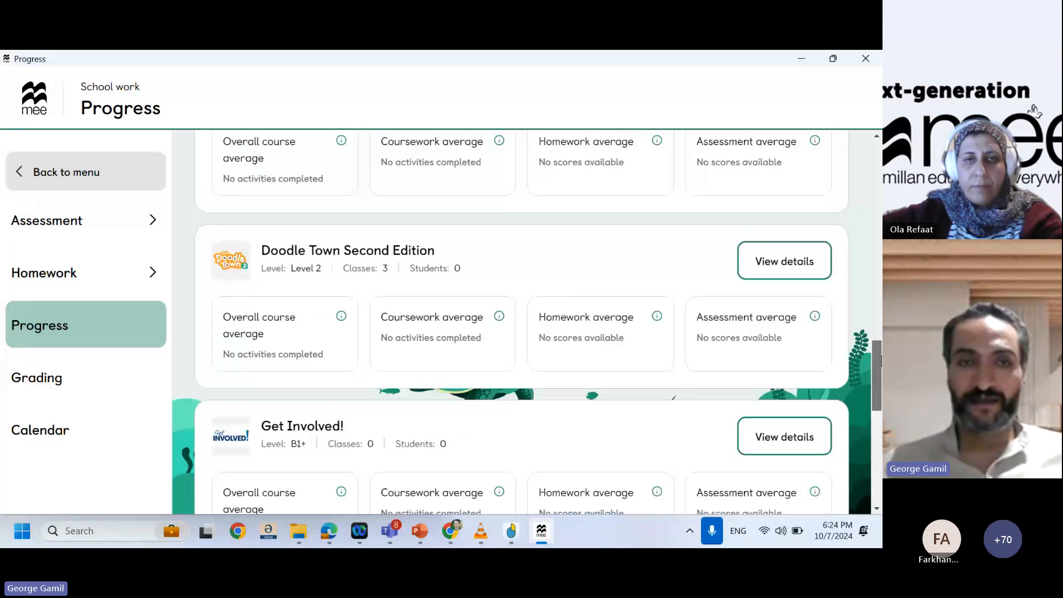
scroll(880, 357, up, 1)
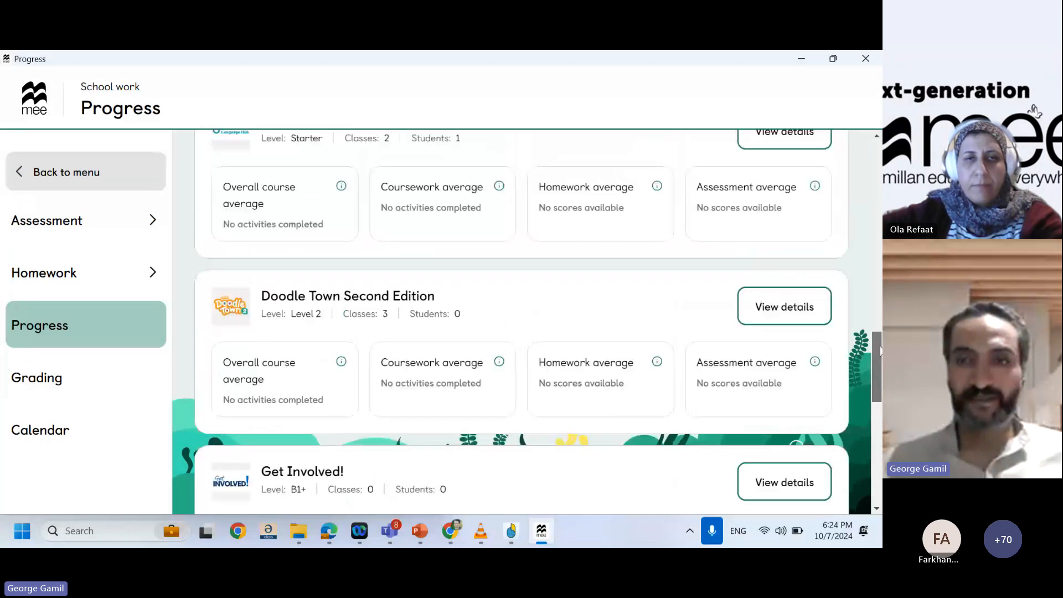
scroll(880, 349, up, 1)
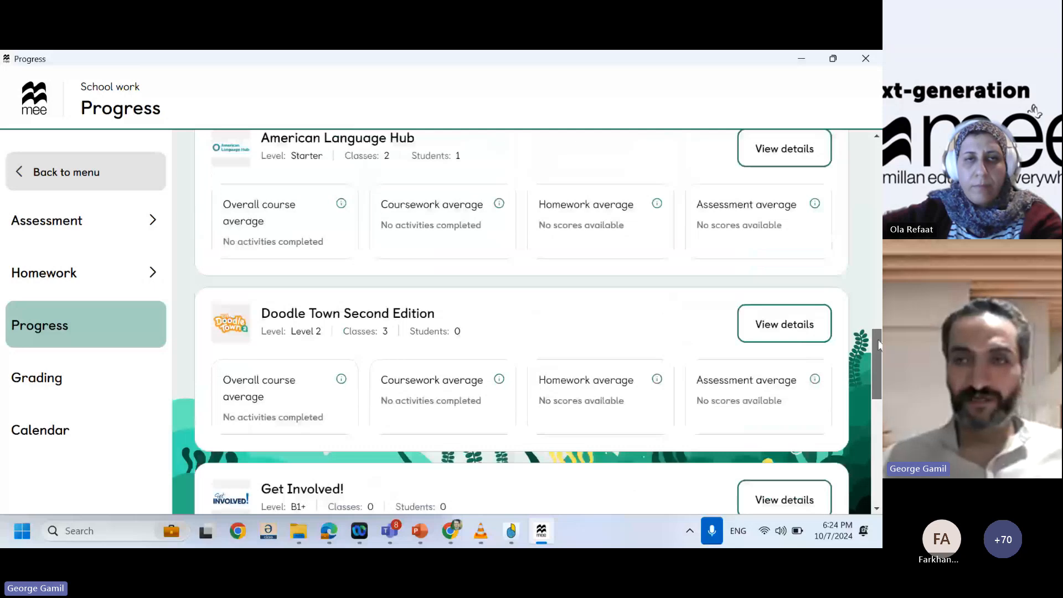
Open the progress details of the Academy Stars Second Edition Level 3 course and look over its classes page
scroll(878, 342, up, 1)
scroll(875, 333, up, 1)
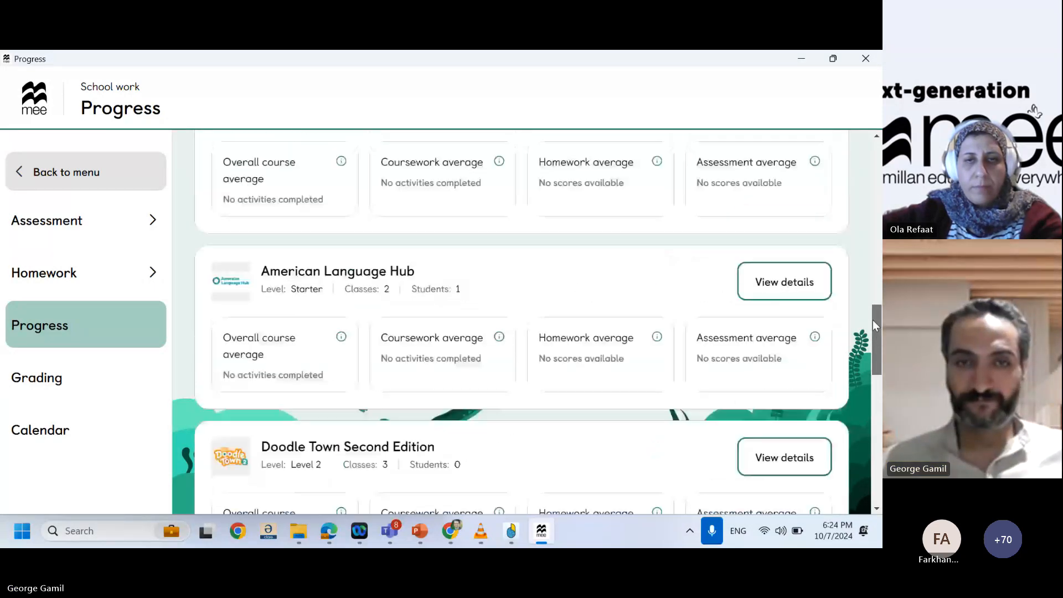
scroll(869, 307, up, 1)
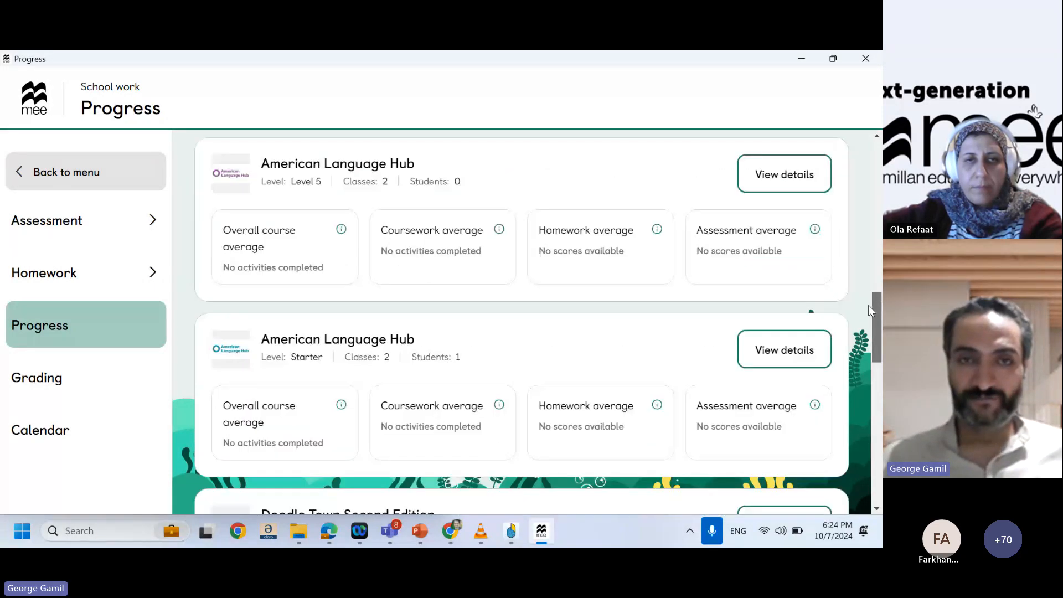
scroll(868, 304, up, 1)
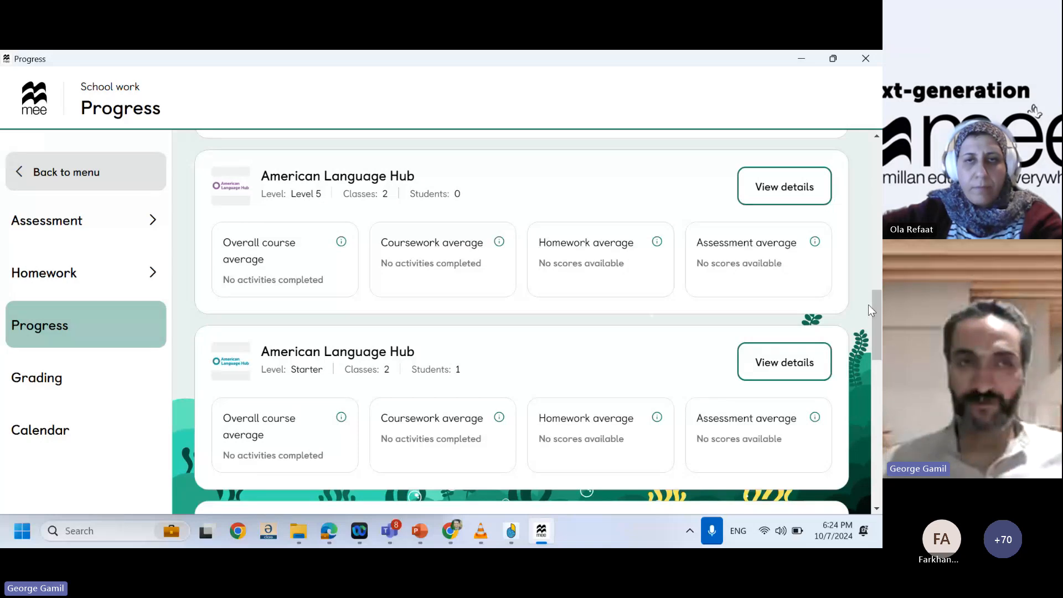
scroll(879, 288, up, 3)
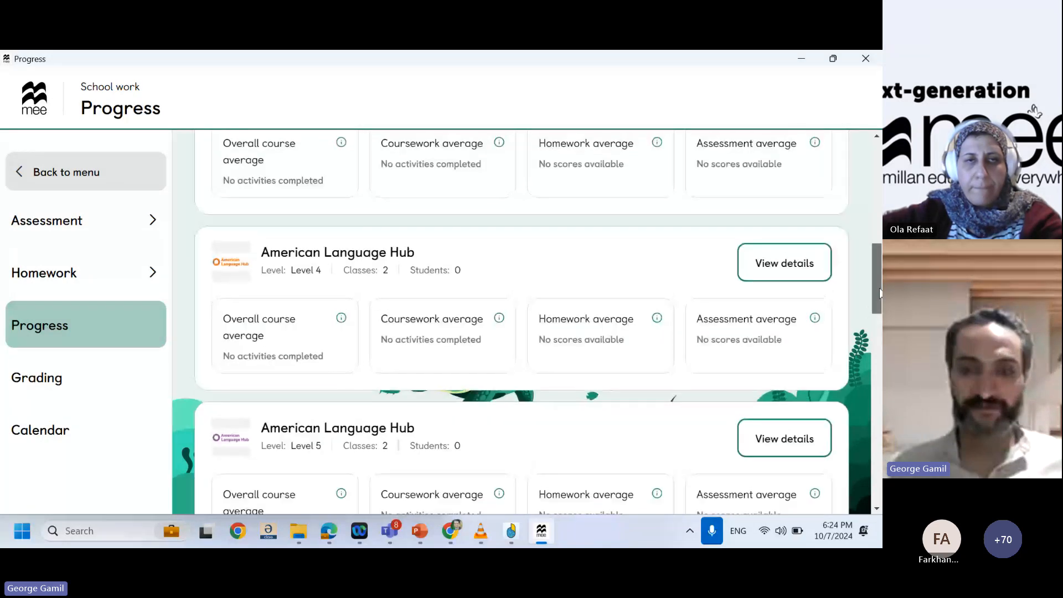
drag(879, 288, 876, 236)
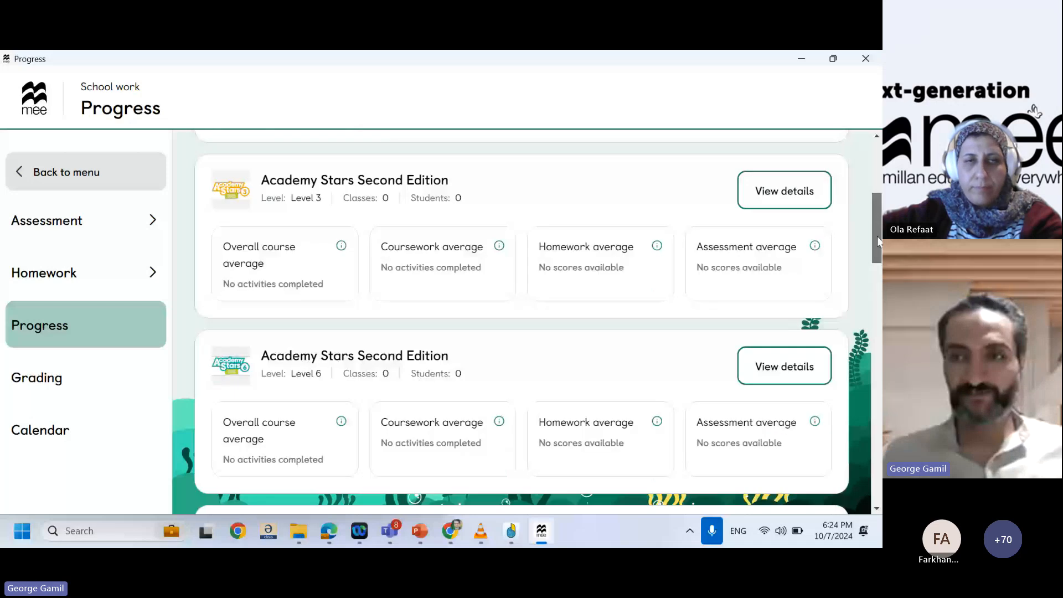
click(778, 203)
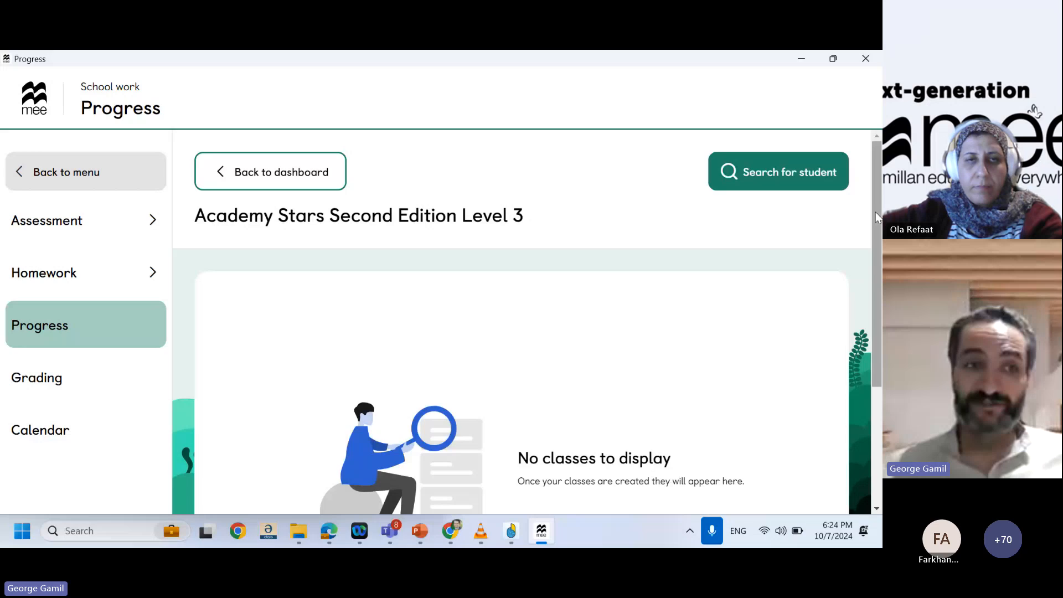
drag(875, 211, 880, 332)
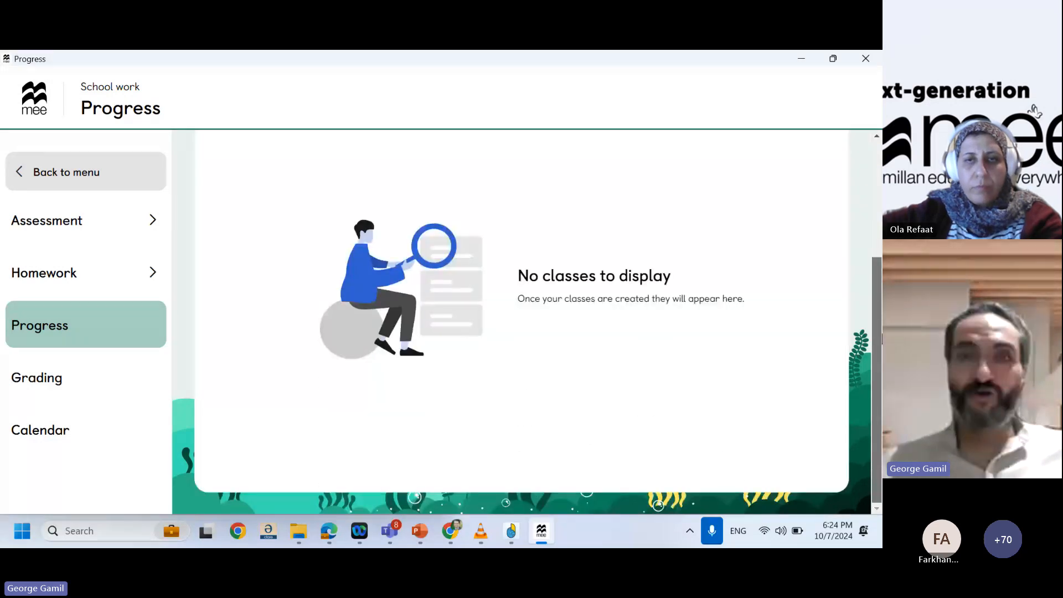
scroll(849, 235, up, 3)
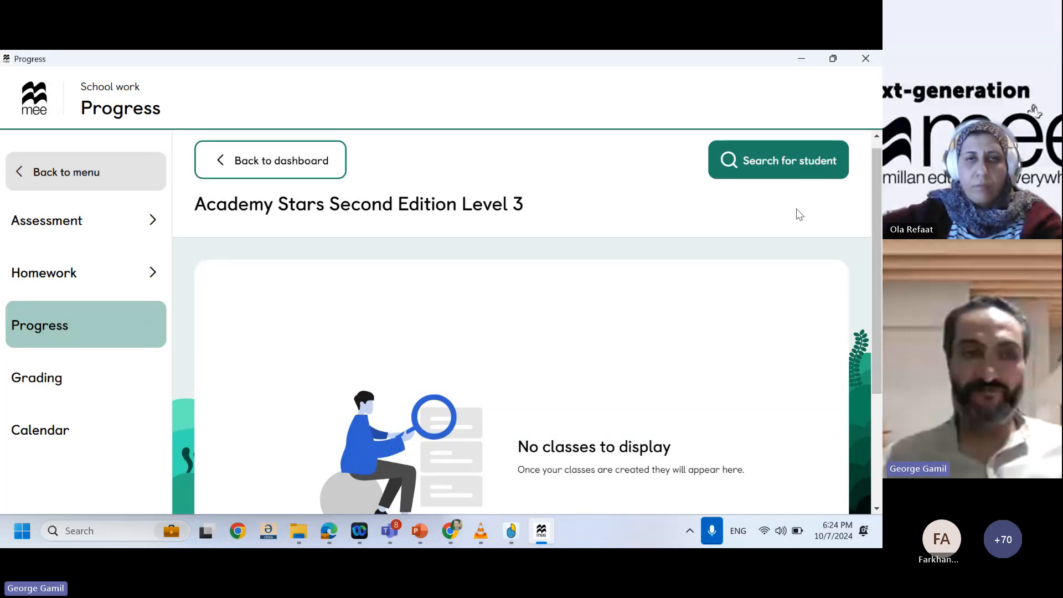
Leave the school work progress page, return to the library and open the class setup
click(61, 187)
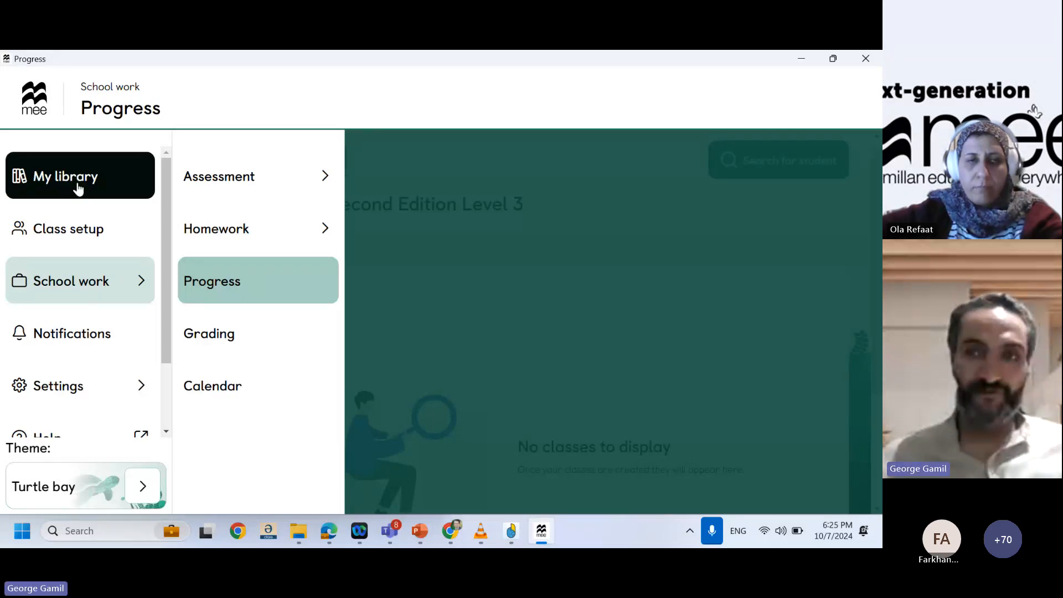
click(380, 147)
click(40, 114)
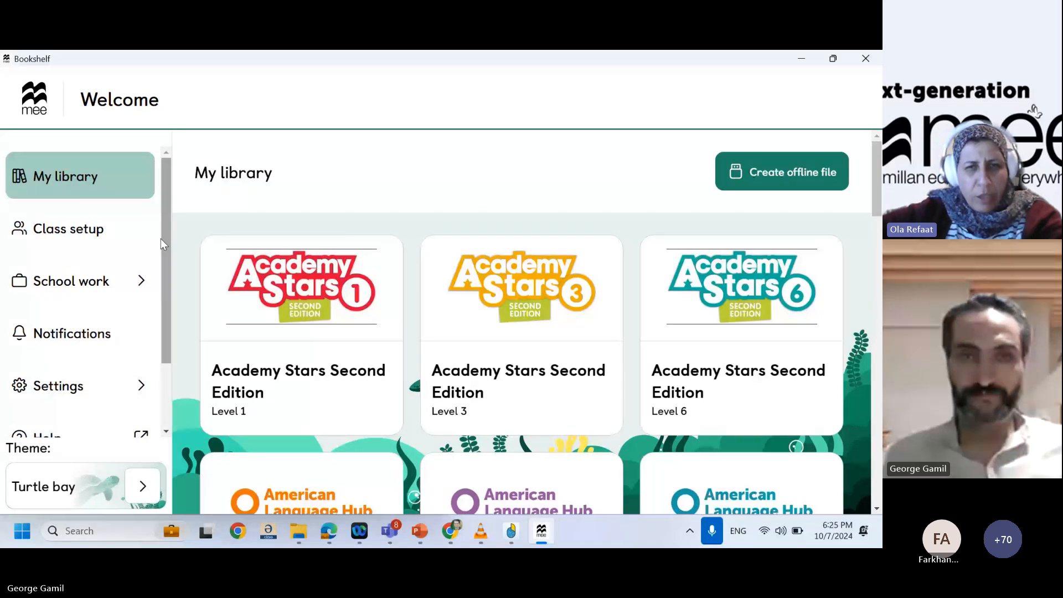
click(71, 223)
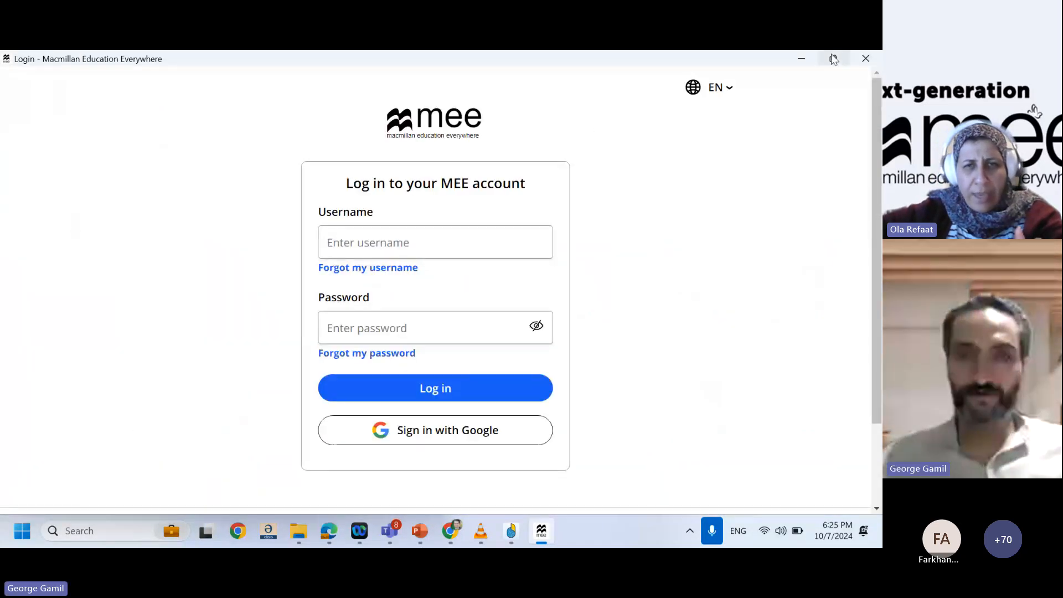
Put the Macmillan Education Everywhere app away and switch to the Primary stage digital support presentation in PowerPoint
click(801, 59)
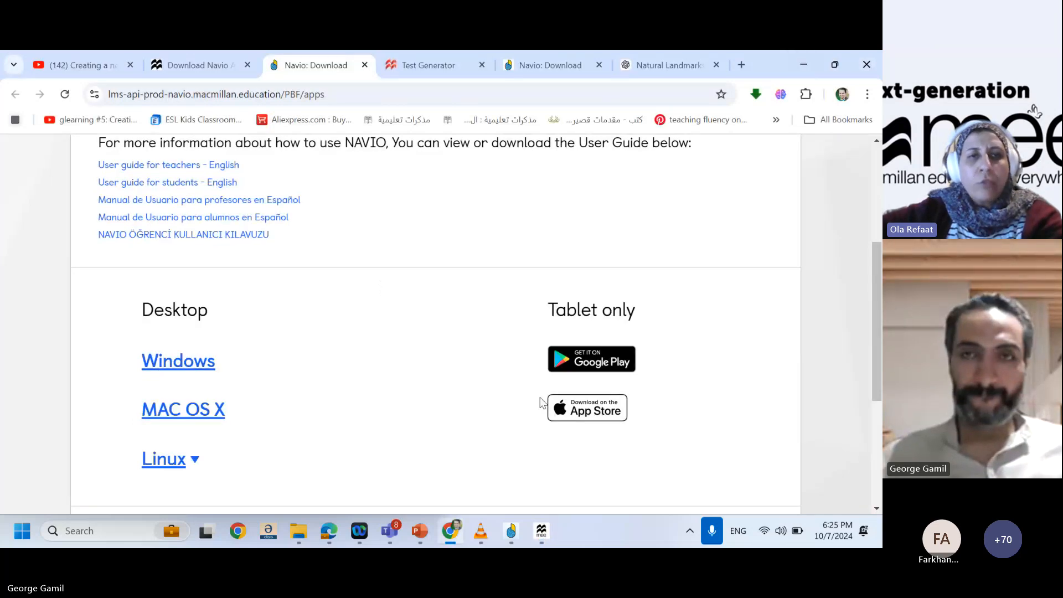
click(542, 540)
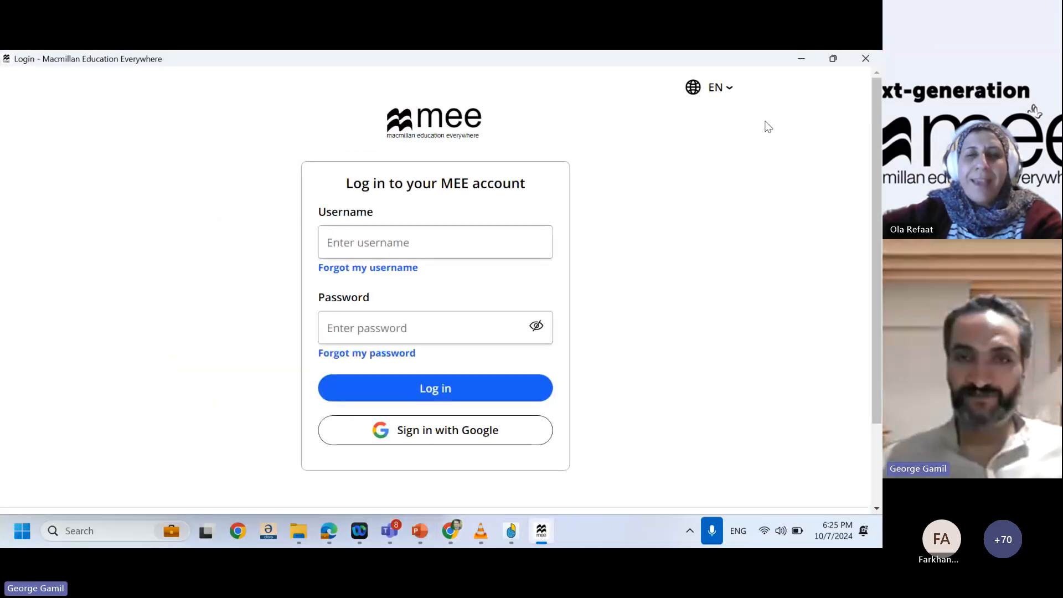
click(805, 64)
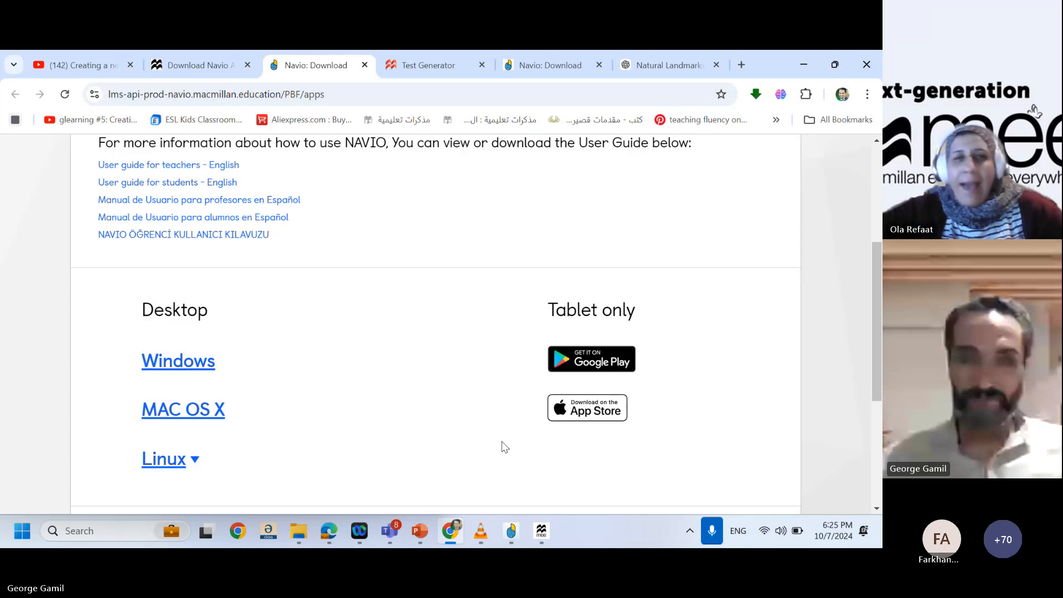
mouse_move(418, 533)
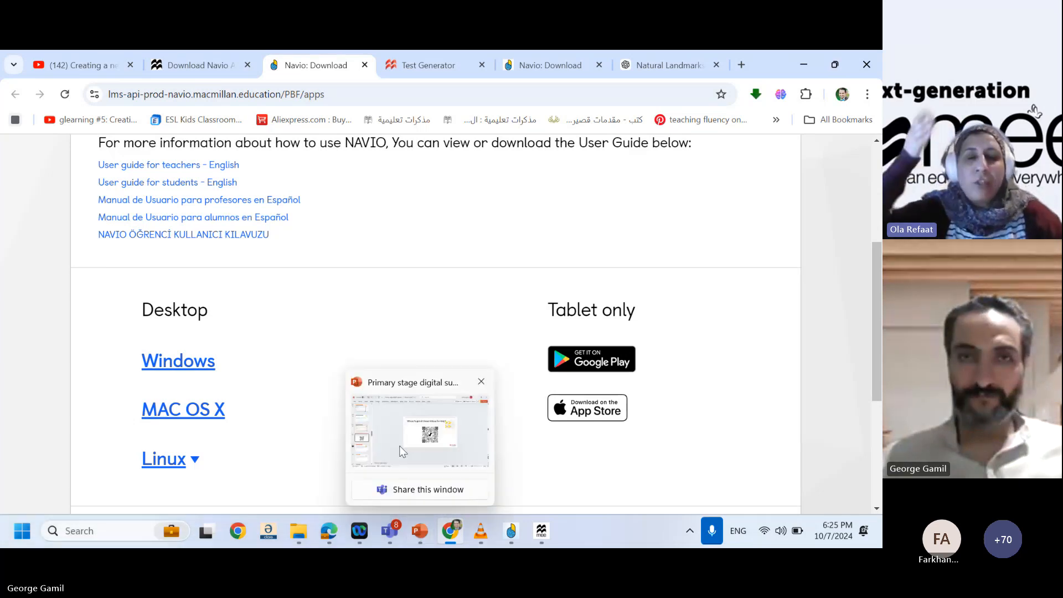
mouse_move(402, 451)
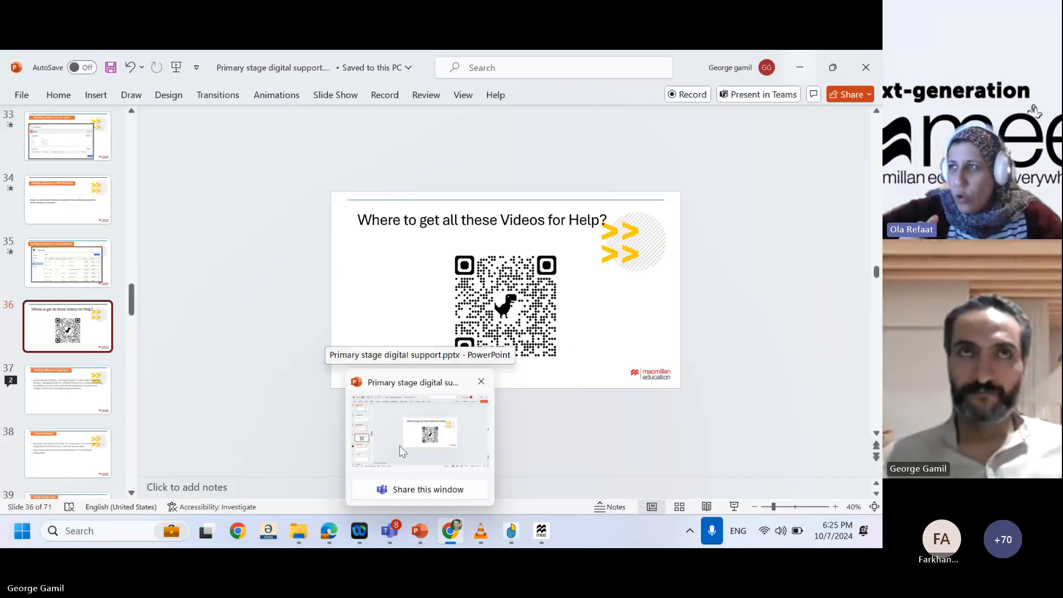